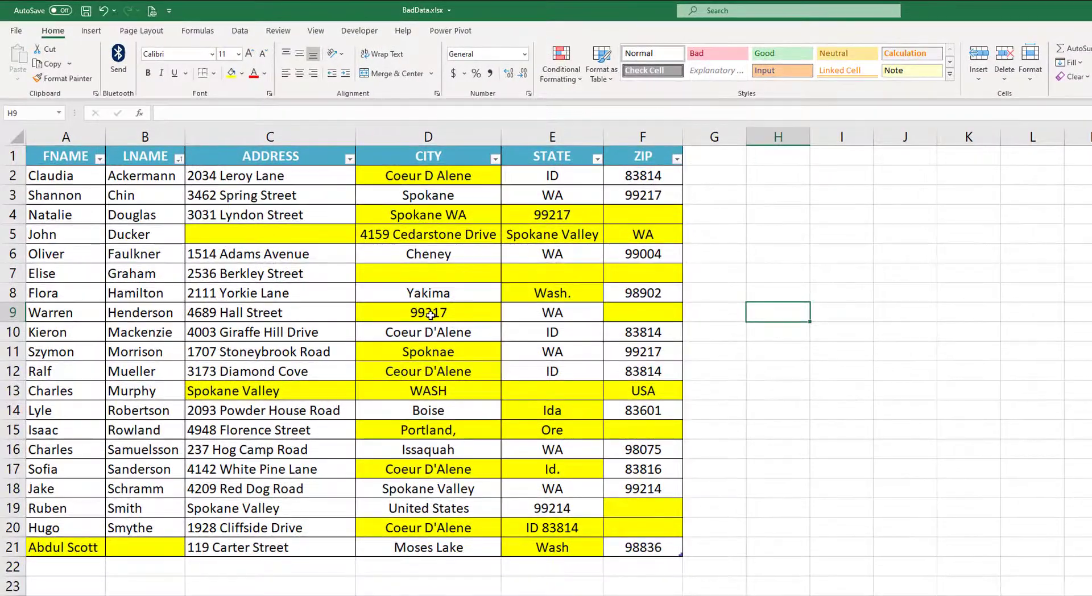
Inspect the malformed City and State entries, such as a ZIP as city and states Ore and Ida.
click(426, 318)
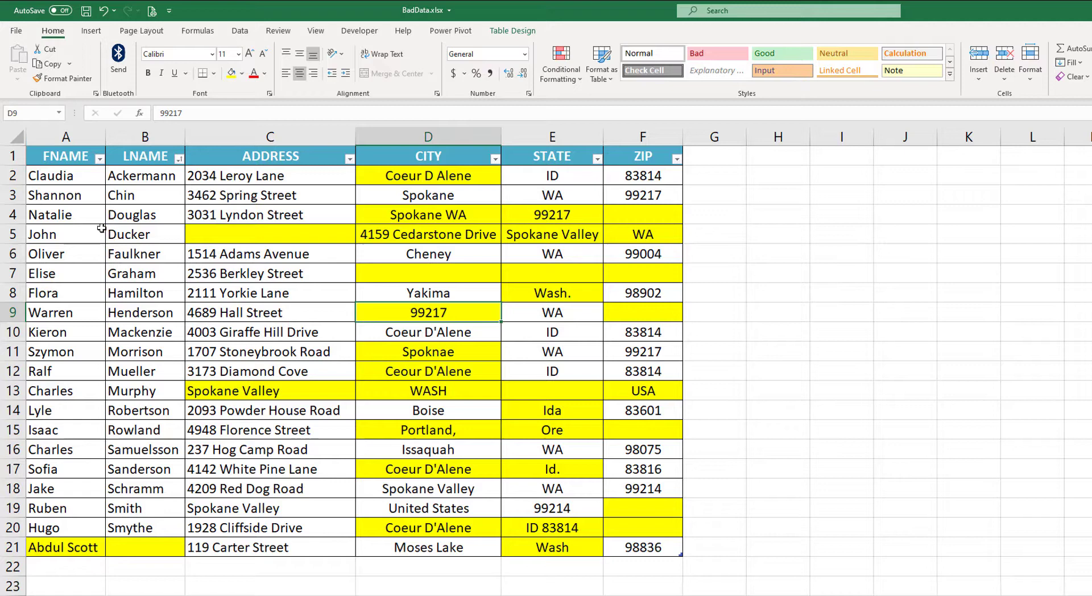
click(468, 428)
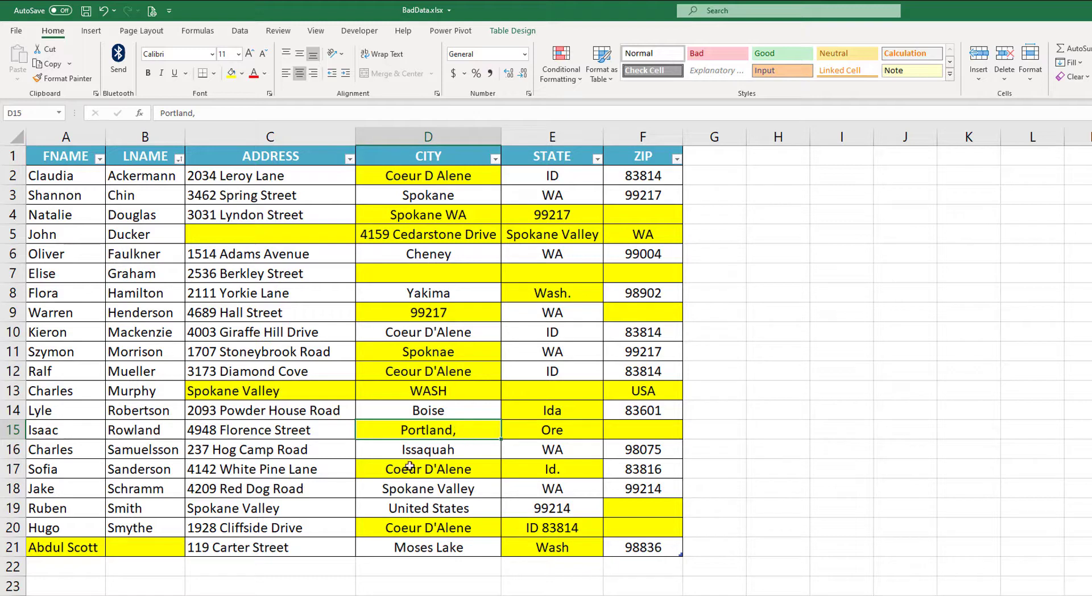
click(565, 427)
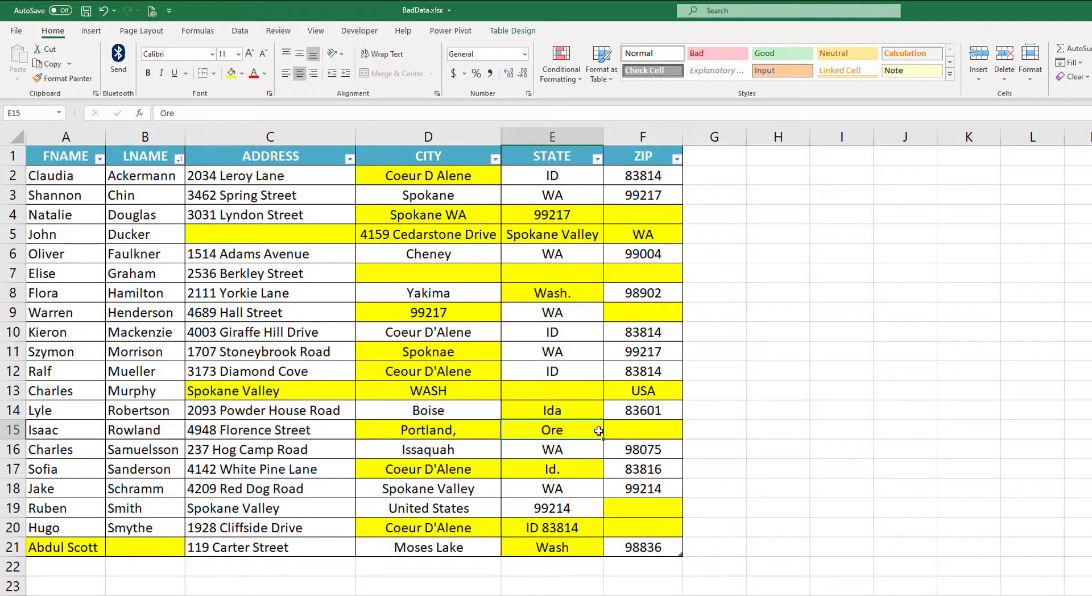
click(560, 376)
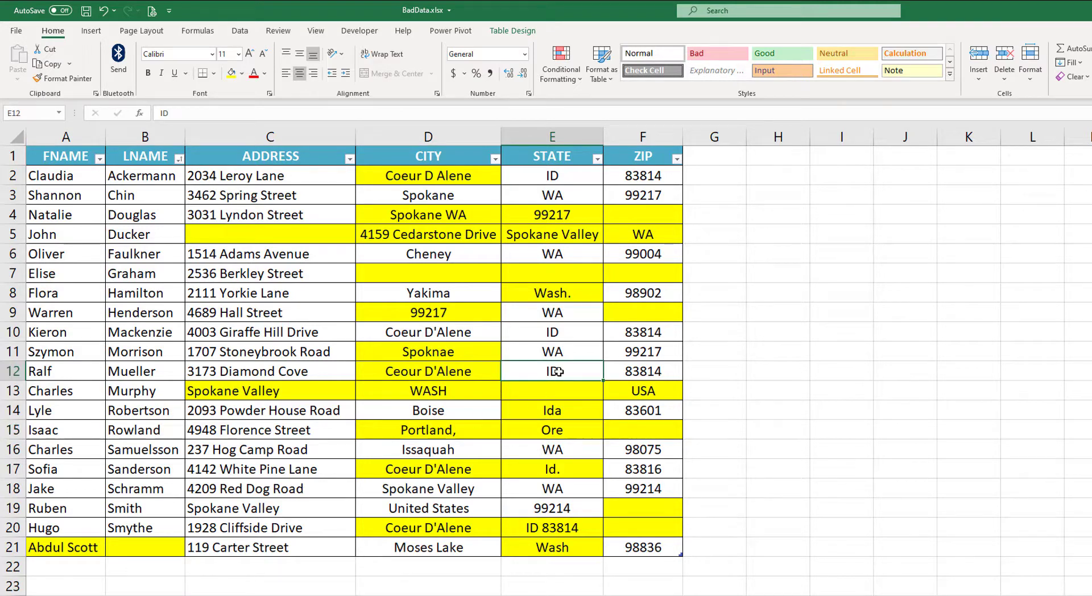
click(550, 406)
click(558, 374)
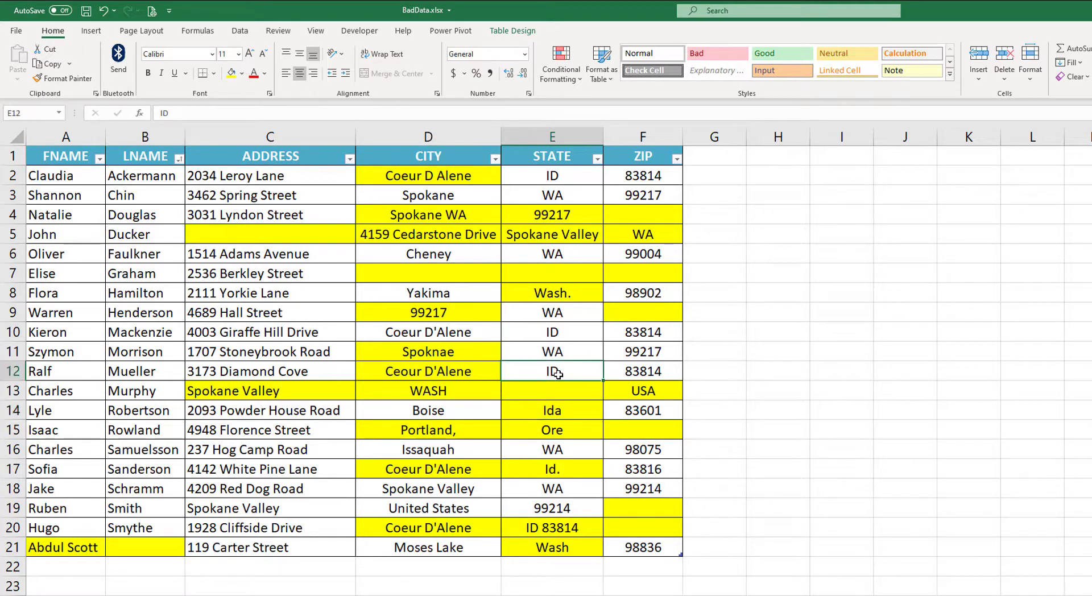
click(543, 409)
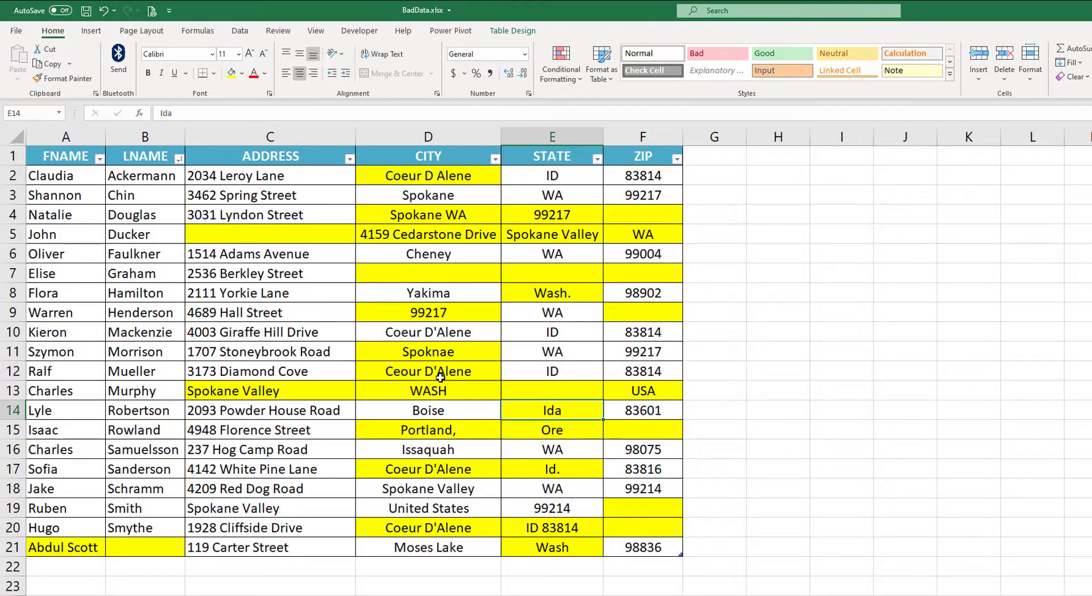
Examine row 13's misplaced values and the misspelled Spoknae, and select the records in rows 11, 14, 17 and 20.
click(225, 390)
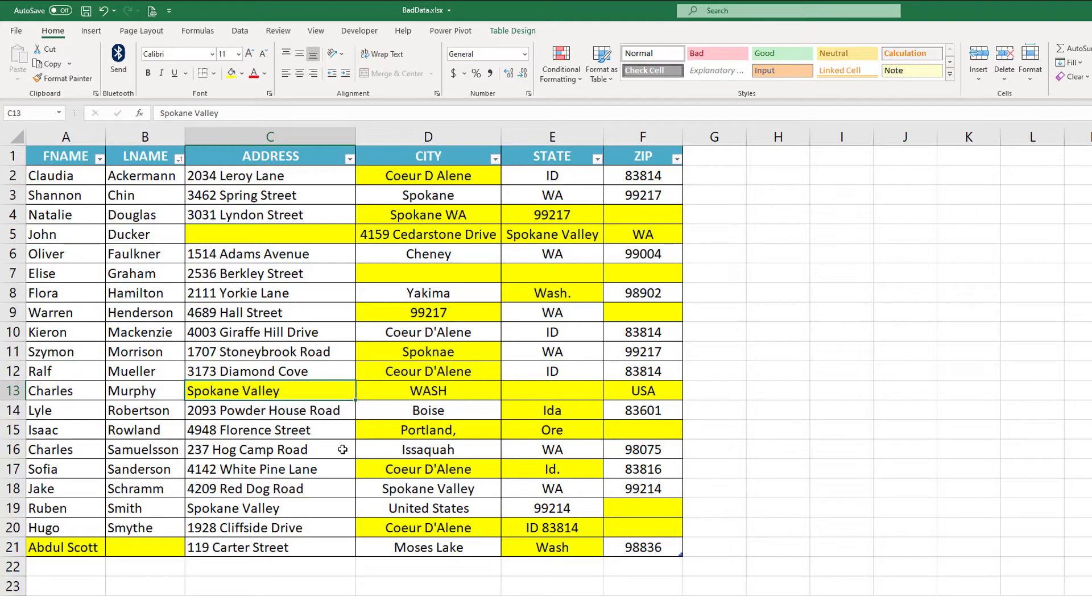
click(441, 393)
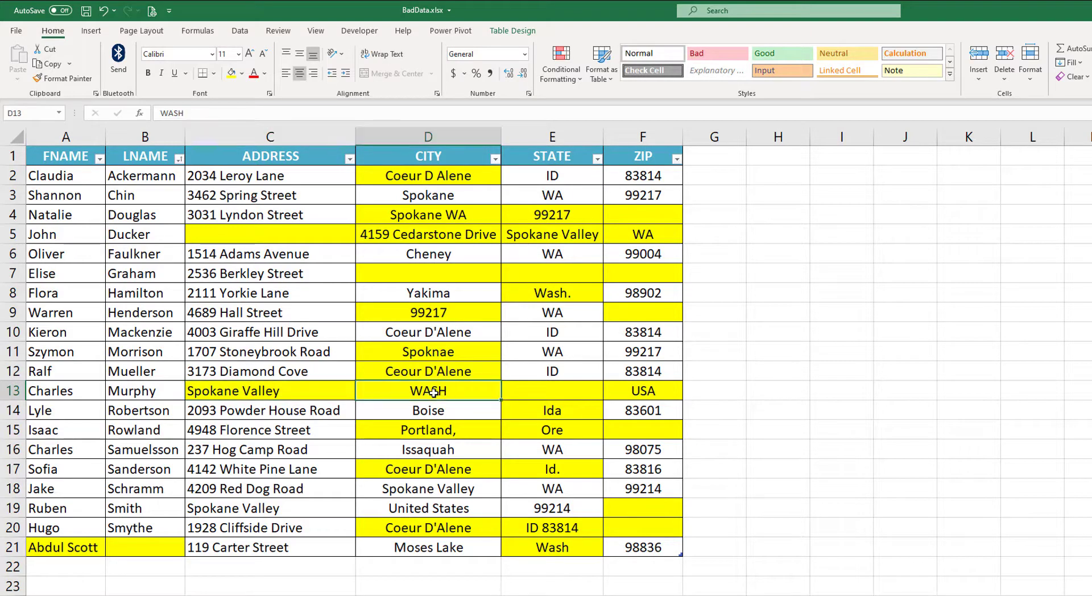
click(547, 395)
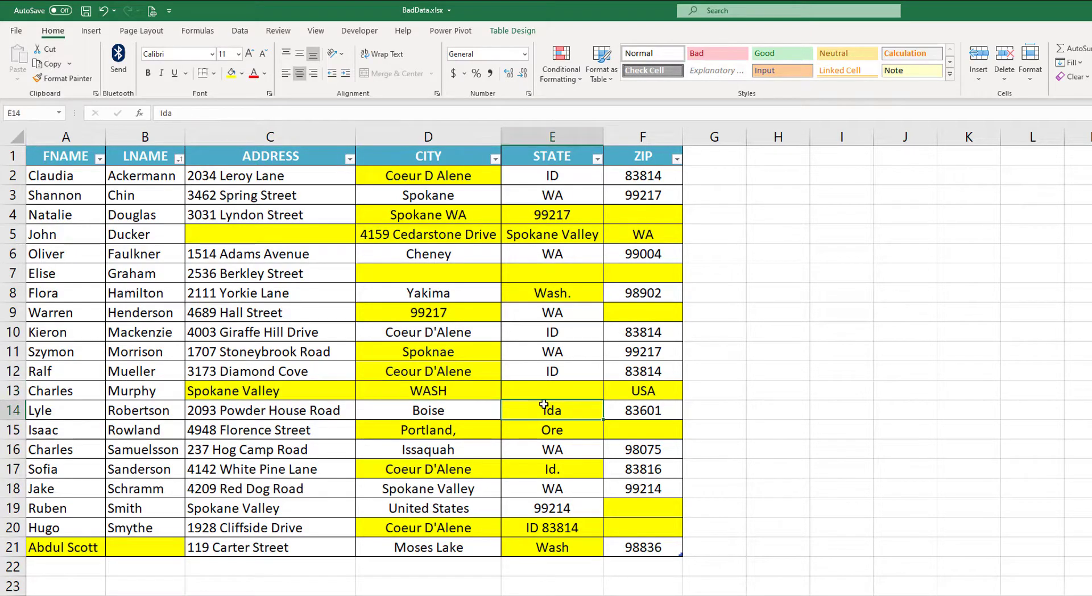
click(644, 391)
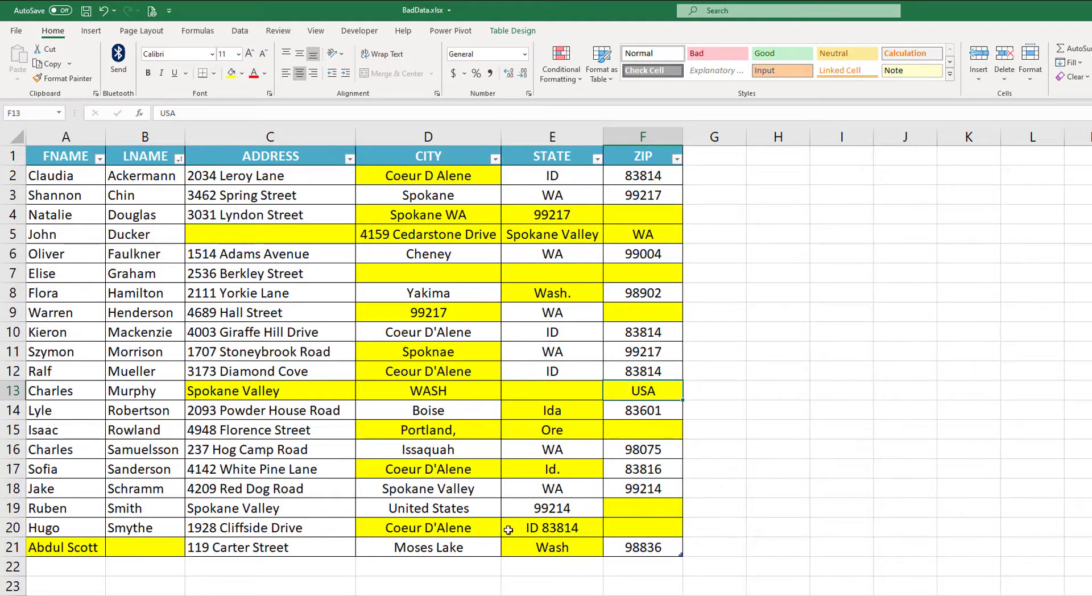
click(439, 351)
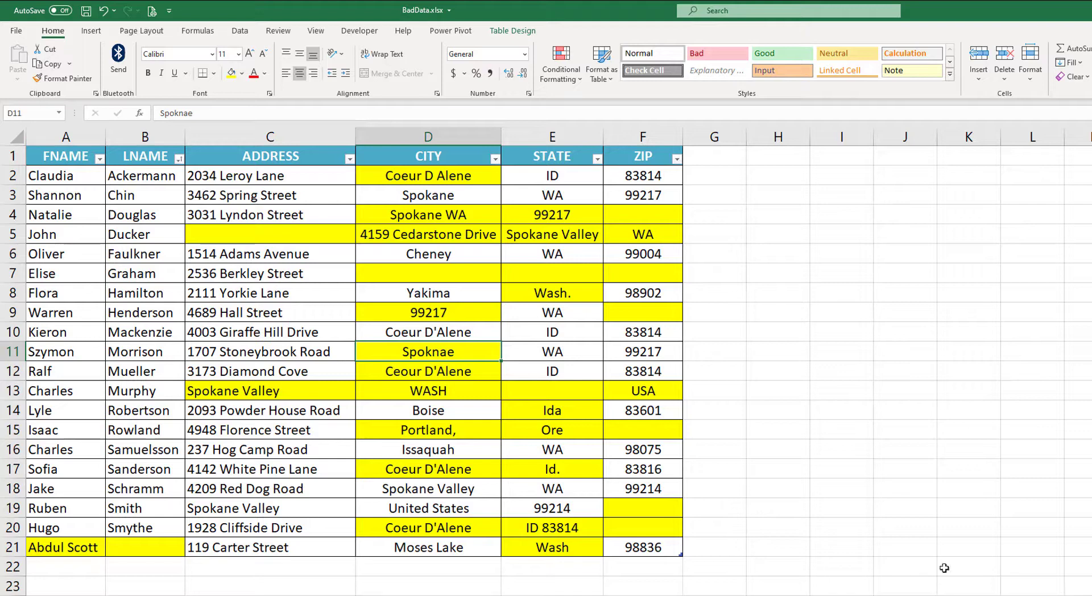
click(12, 351)
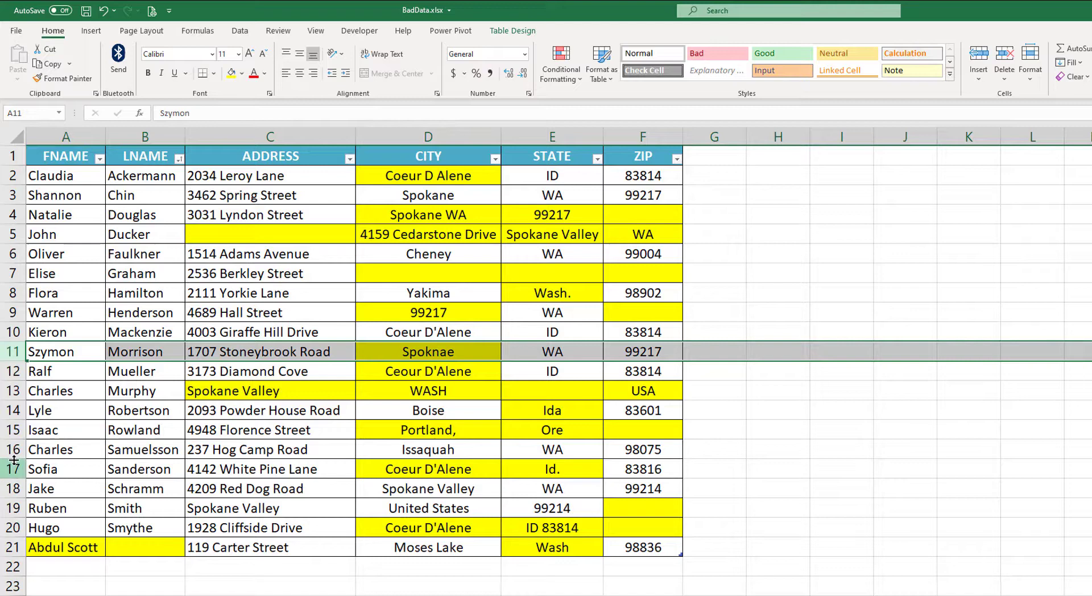
click(17, 410)
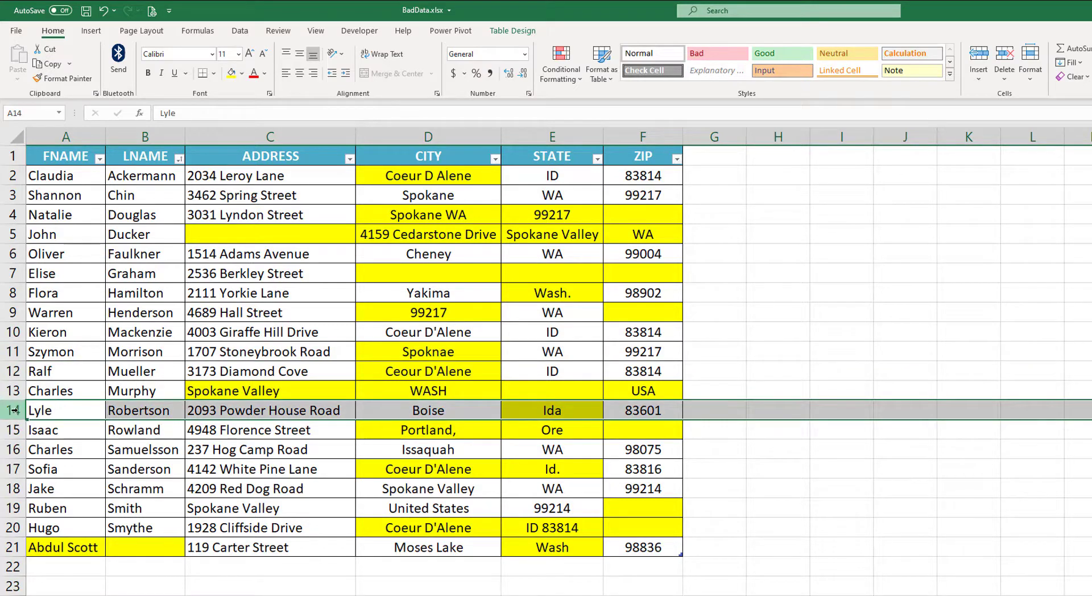
click(12, 469)
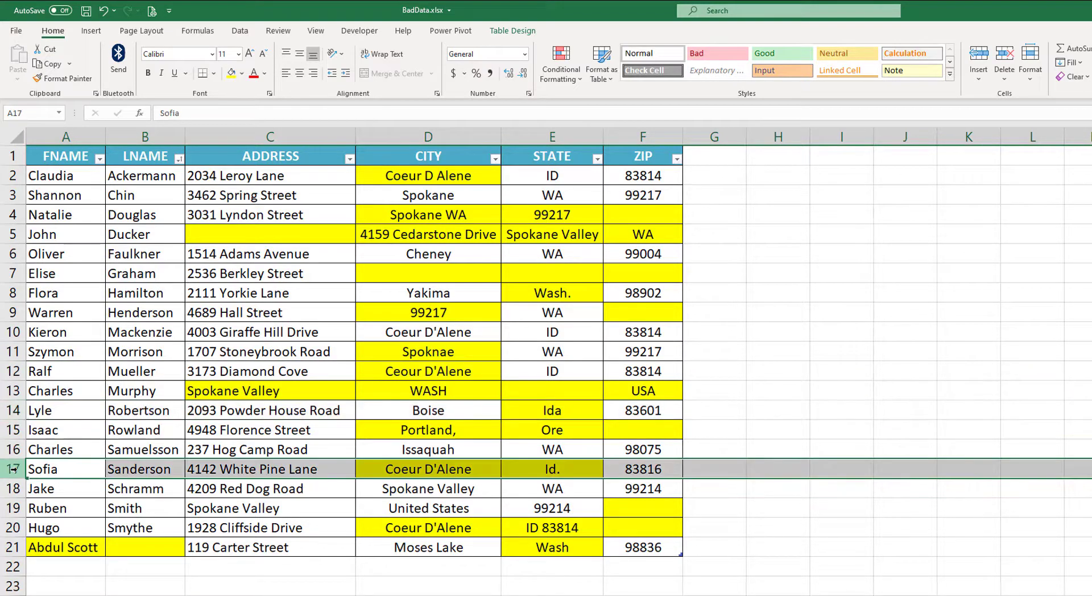
click(11, 527)
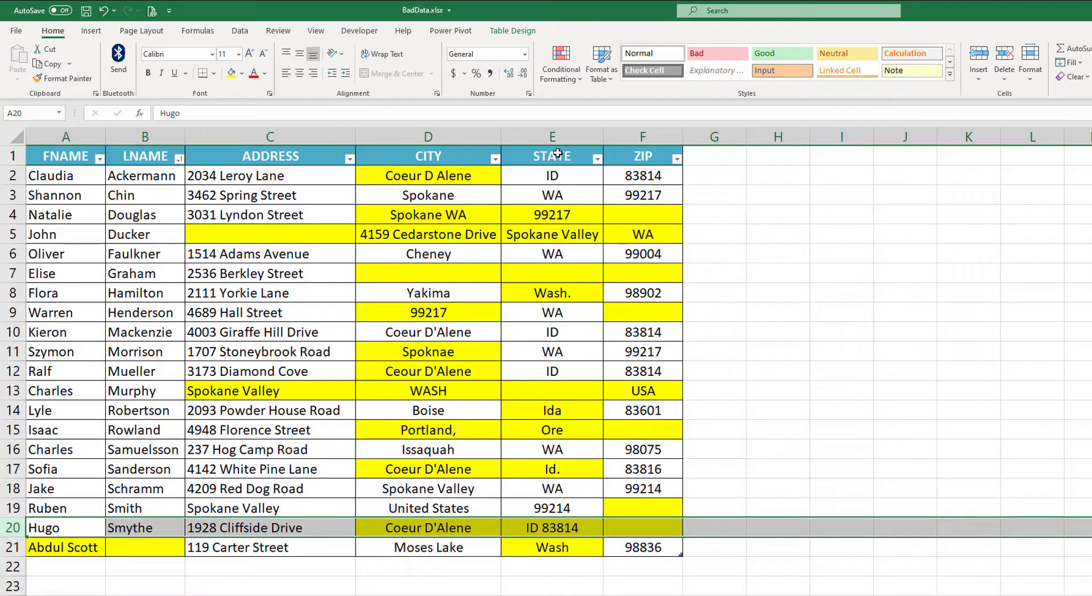
click(514, 560)
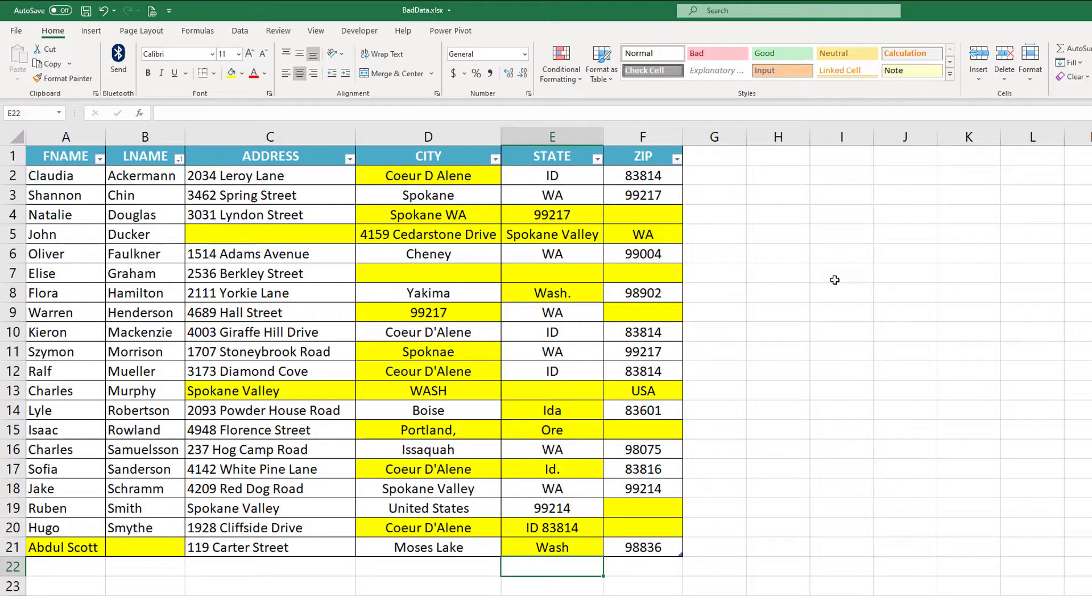
Enter 2/15/2021 in cell H6, fixing the mistyped year, and check its Date format.
click(778, 246)
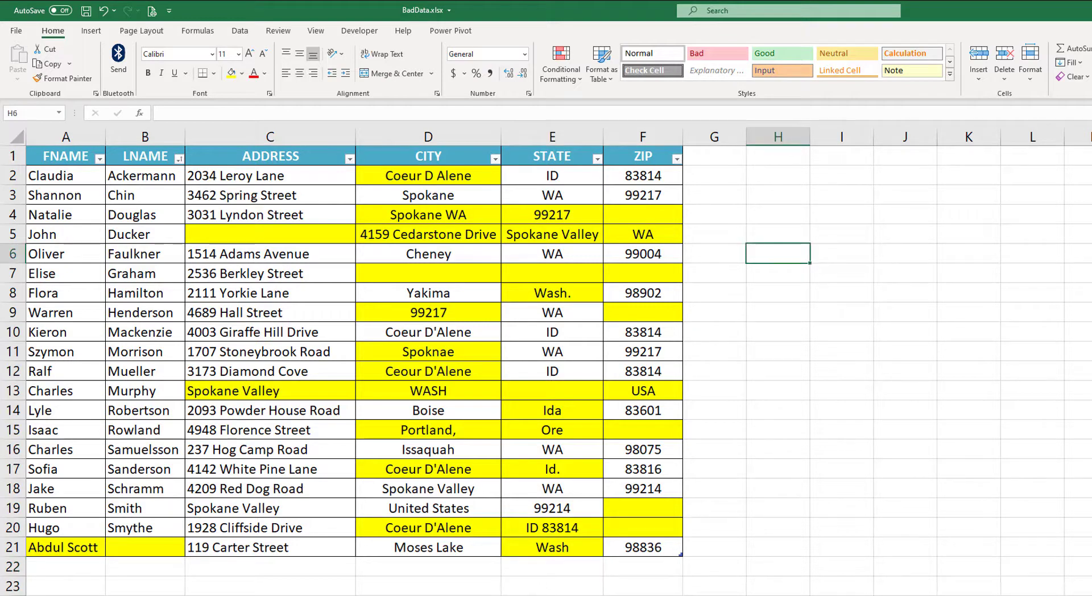
text(2/15)
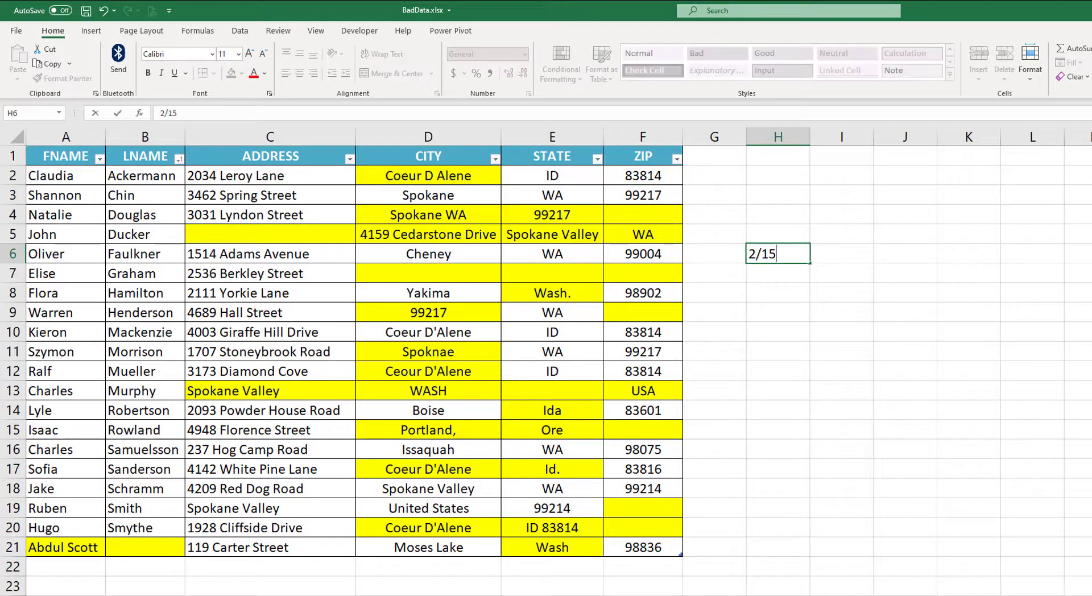
text(/221)
key(Return)
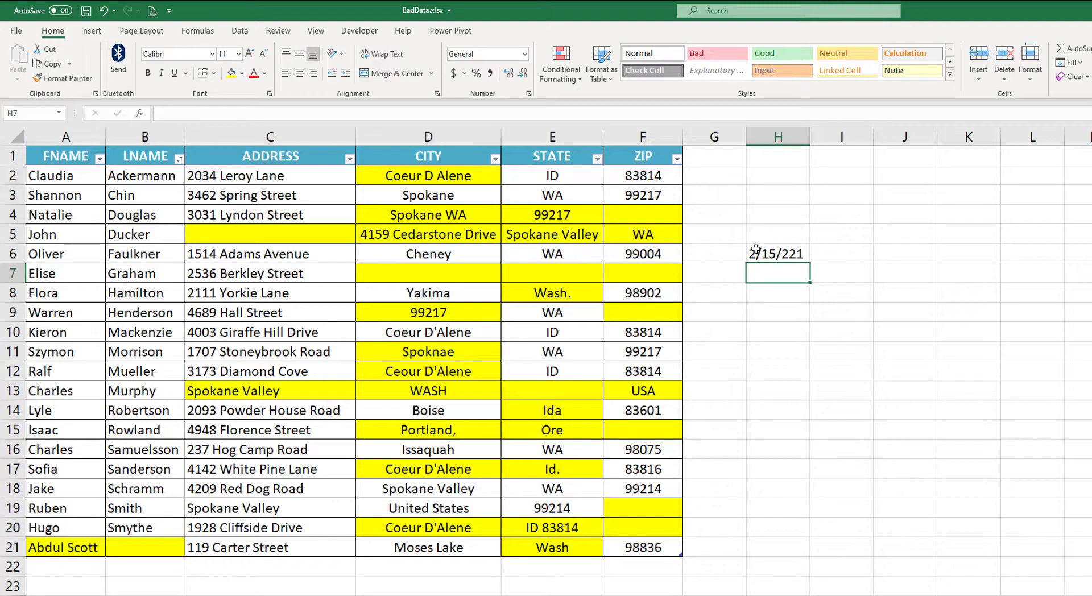
double_click(790, 254)
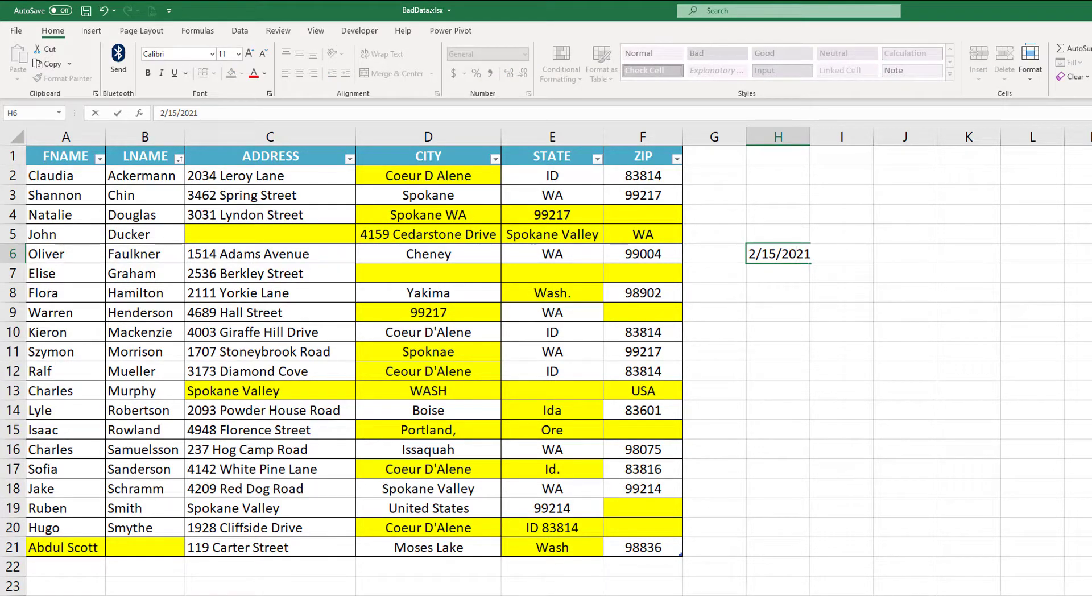
key(Return)
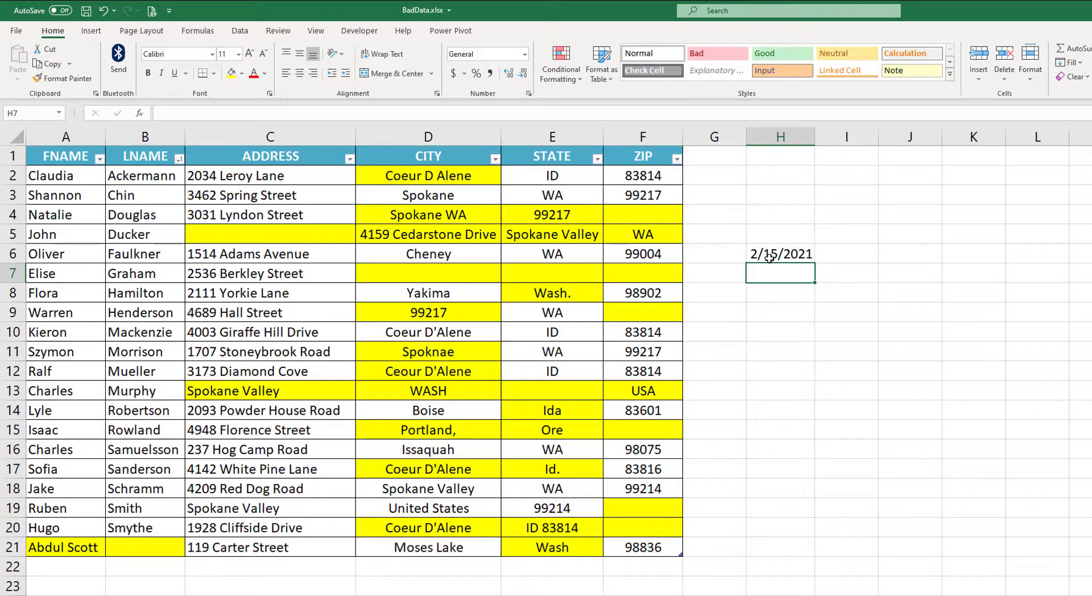
click(768, 258)
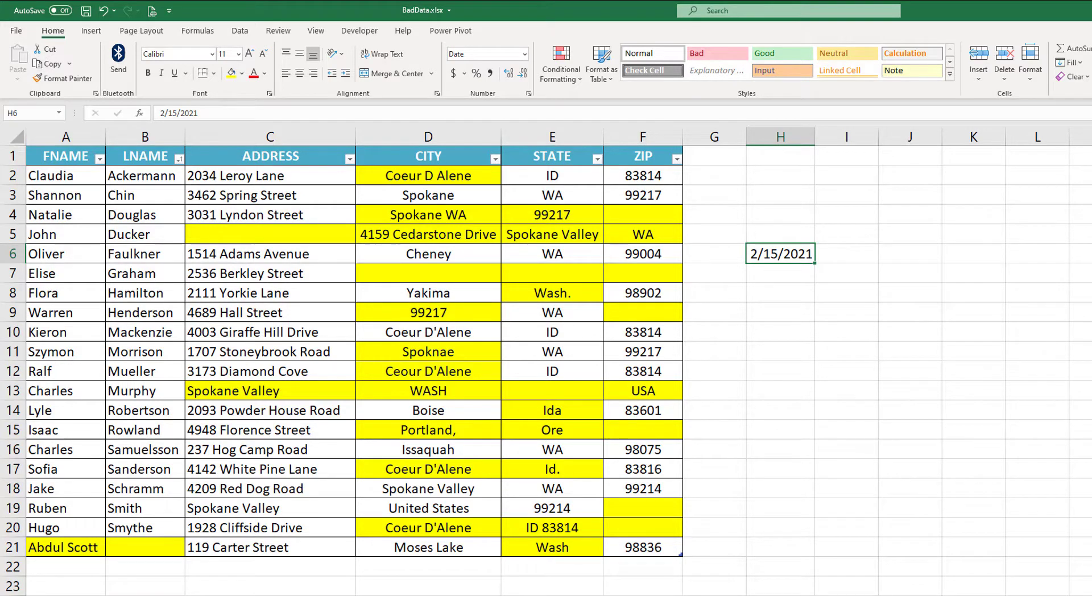
Back in Access, open the People table datasheet beside the People form.
key(alt+Tab)
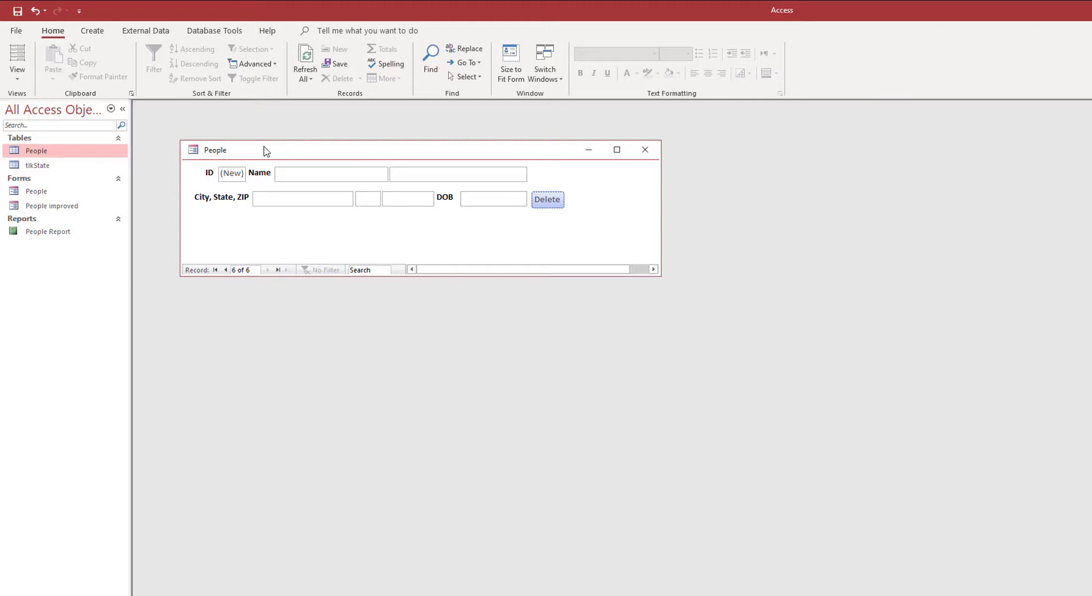
drag(271, 151, 455, 209)
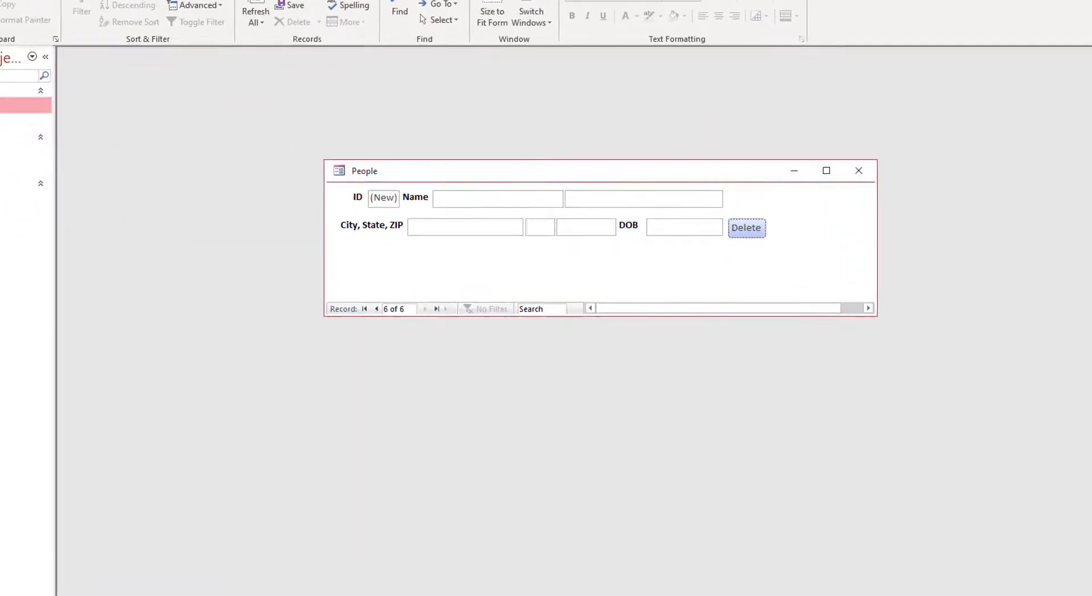
click(739, 219)
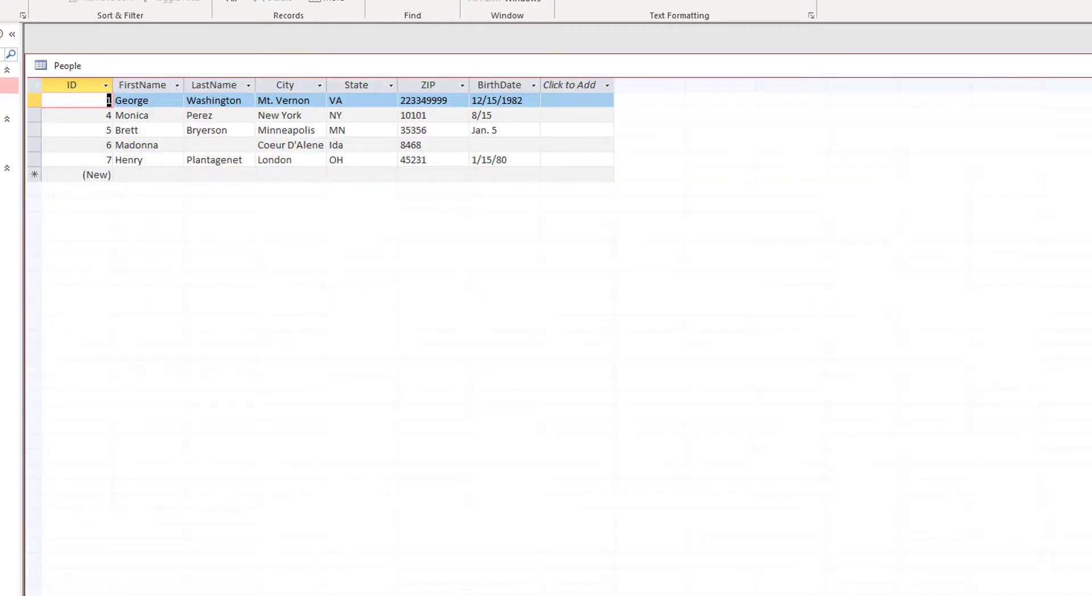
drag(1089, 143, 737, 151)
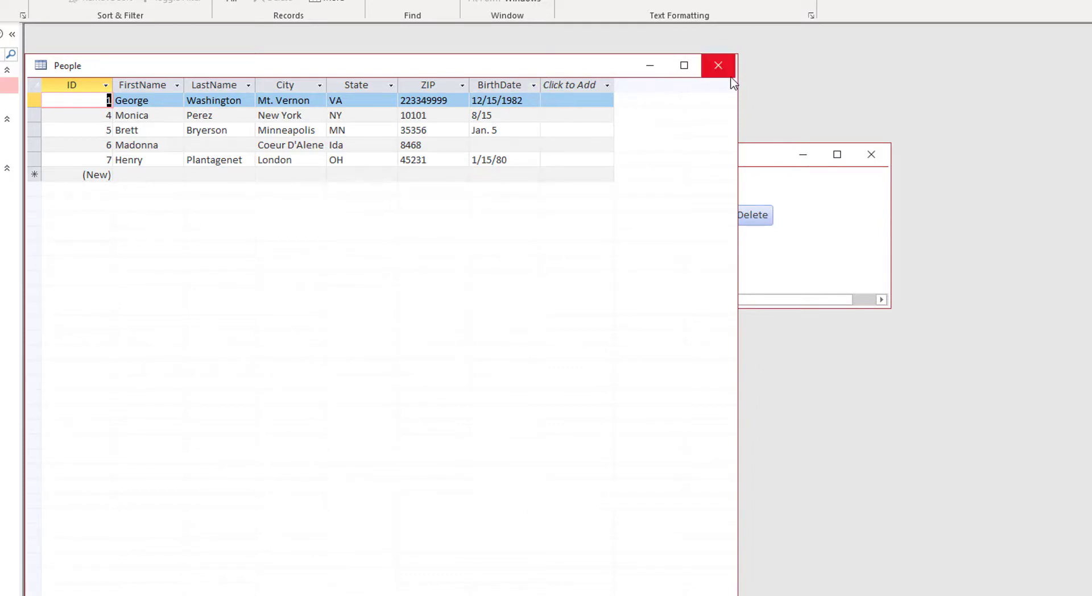
Highlight the messy entries: ZIP 8468, birth dates Jan. 5 and 8/15, and state Ida.
click(519, 145)
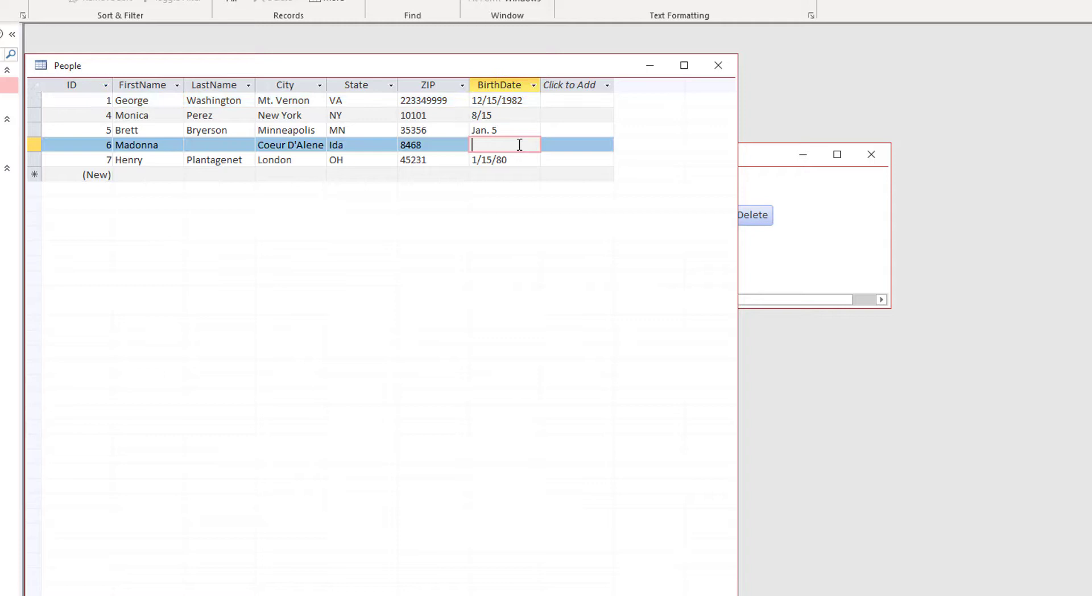
click(508, 84)
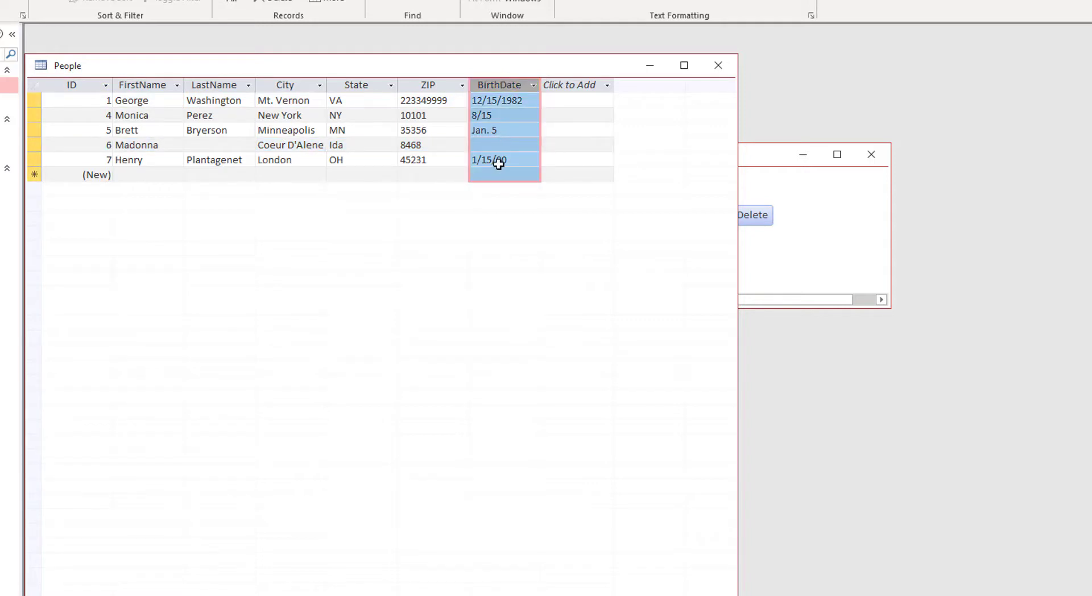
click(445, 157)
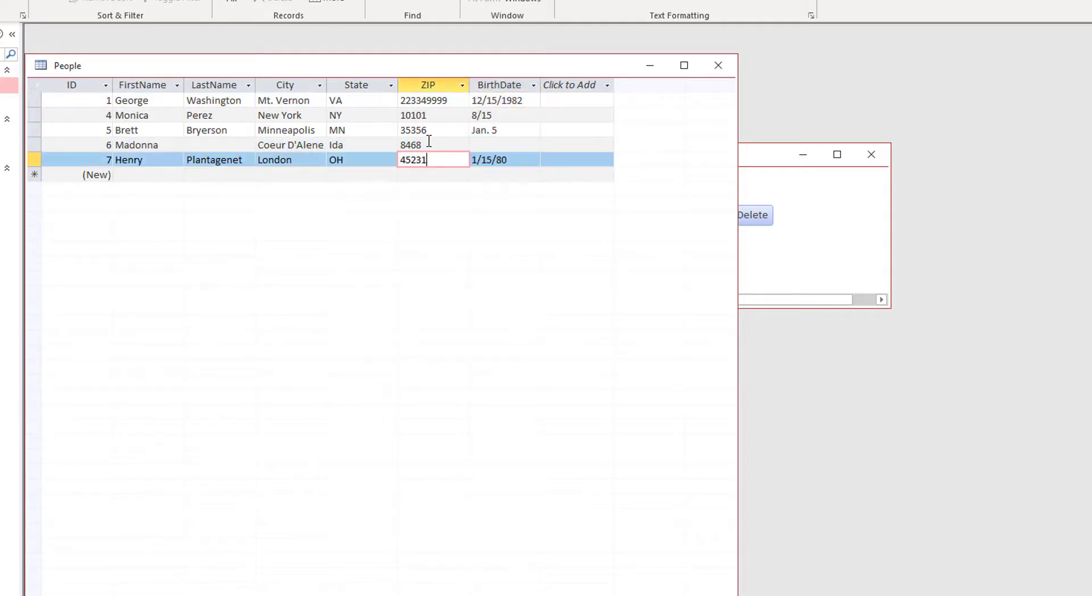
drag(431, 144, 393, 139)
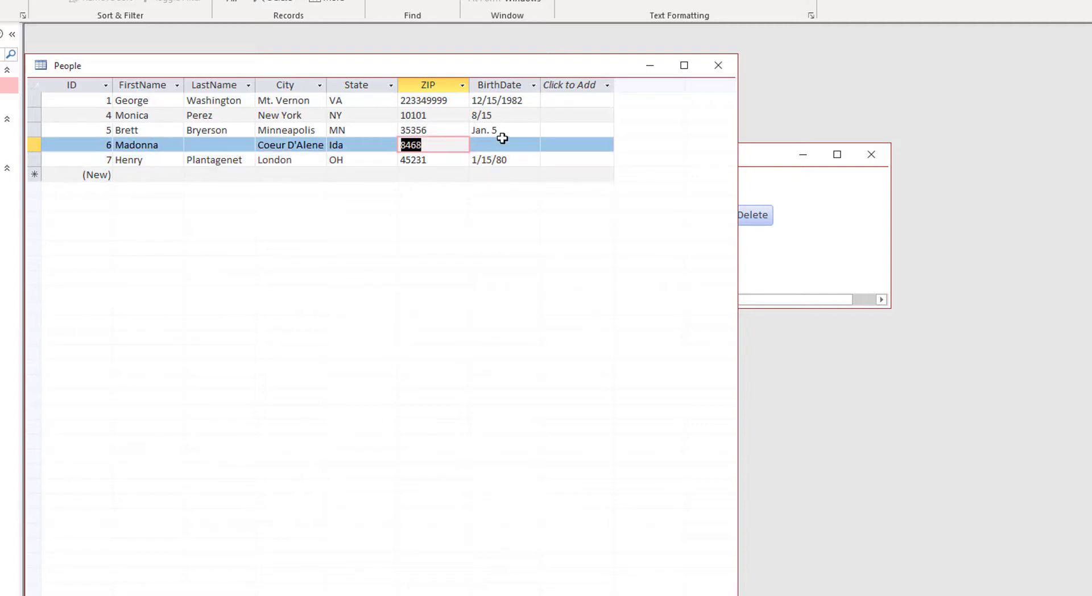
drag(509, 131, 461, 126)
drag(494, 116, 462, 114)
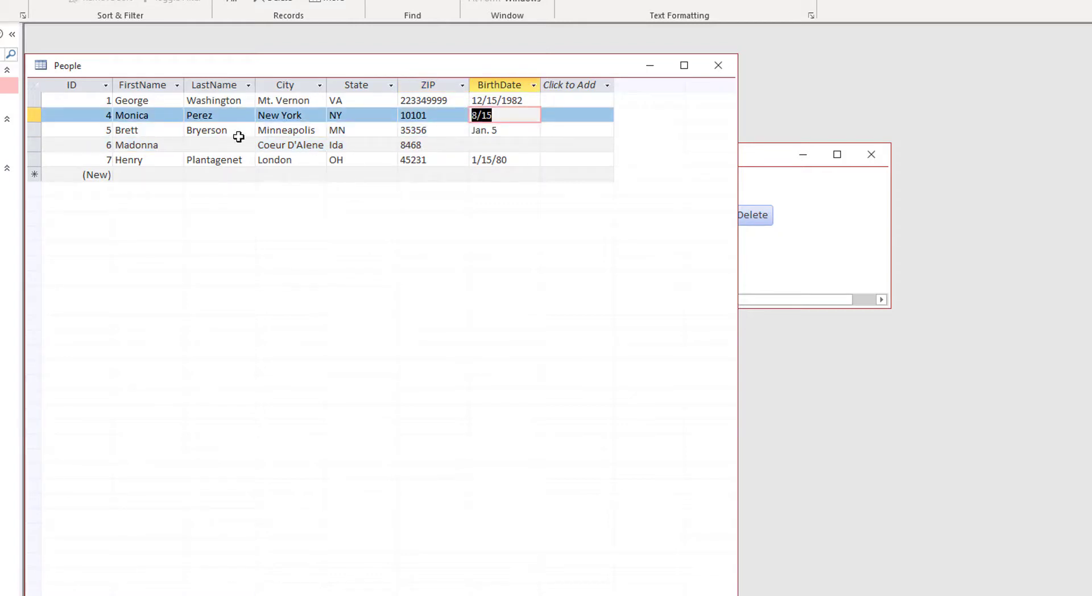
drag(354, 146, 311, 140)
Replace the London record's State value OH with xyz.
click(357, 156)
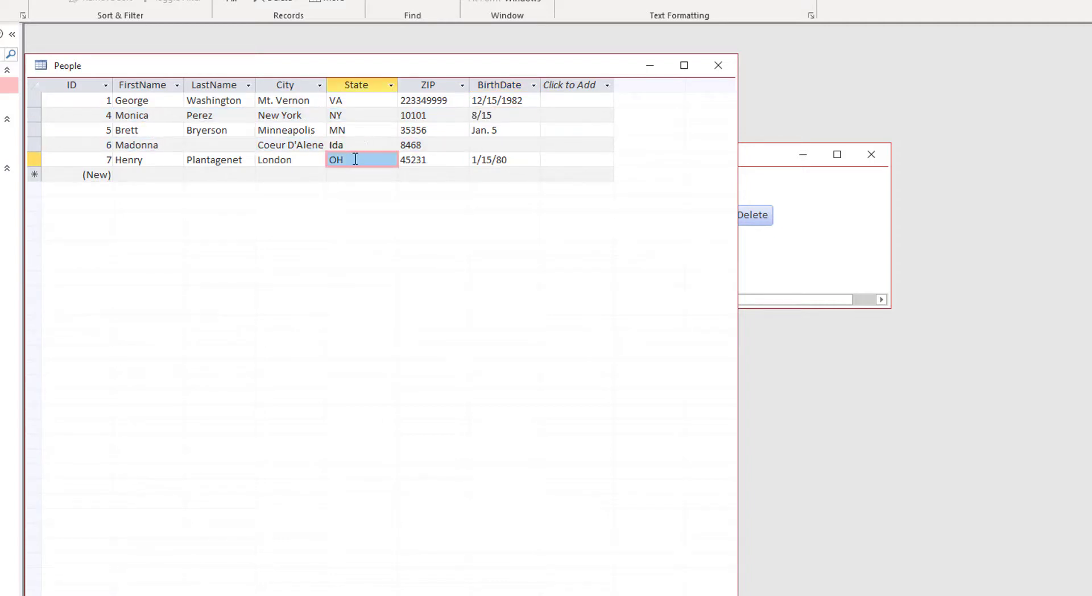
click(364, 159)
drag(364, 159, 264, 134)
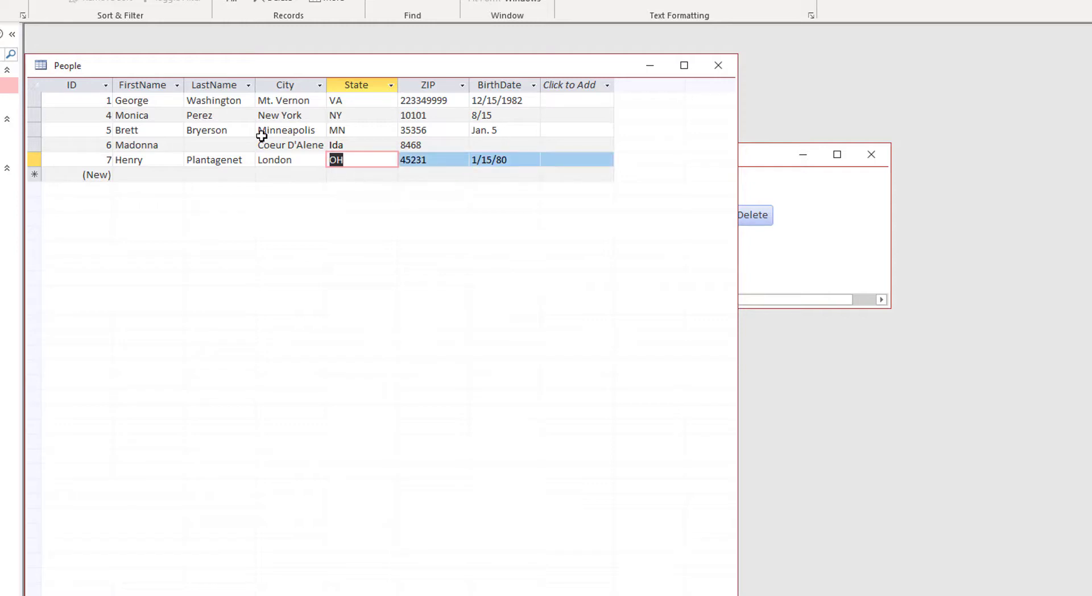
text(xyz)
key(Up)
key(Up)
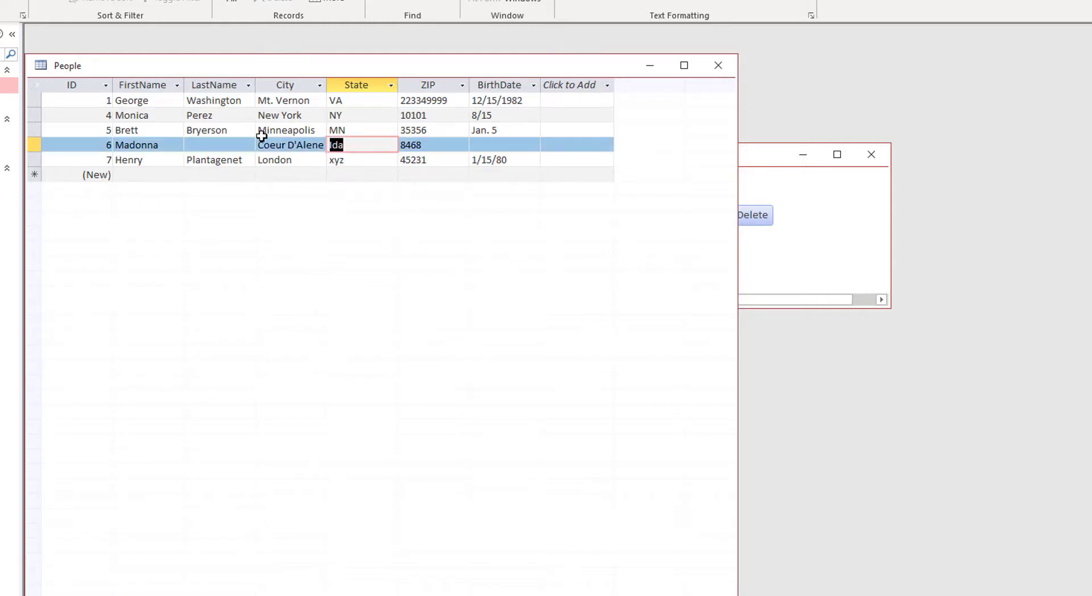
key(Up)
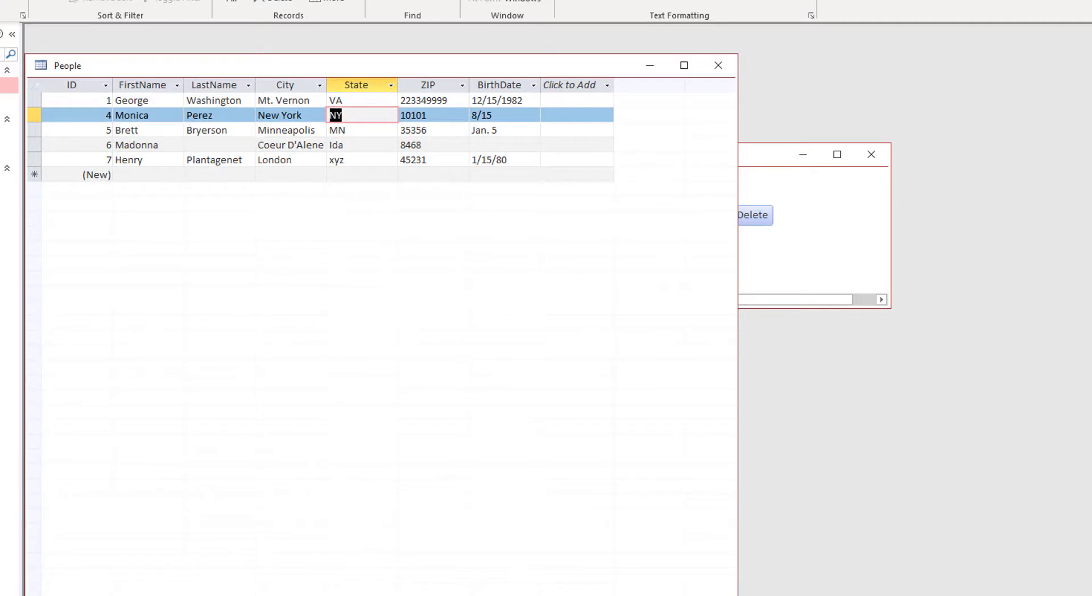
Close the datasheet and change the London record's State in the form to Oregon.
click(718, 65)
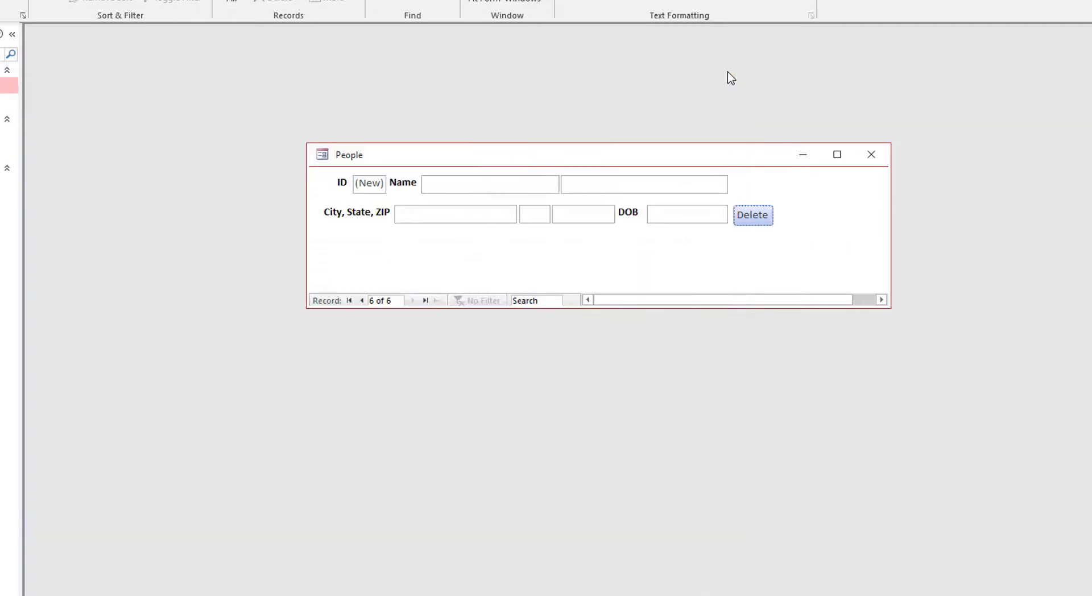
click(361, 300)
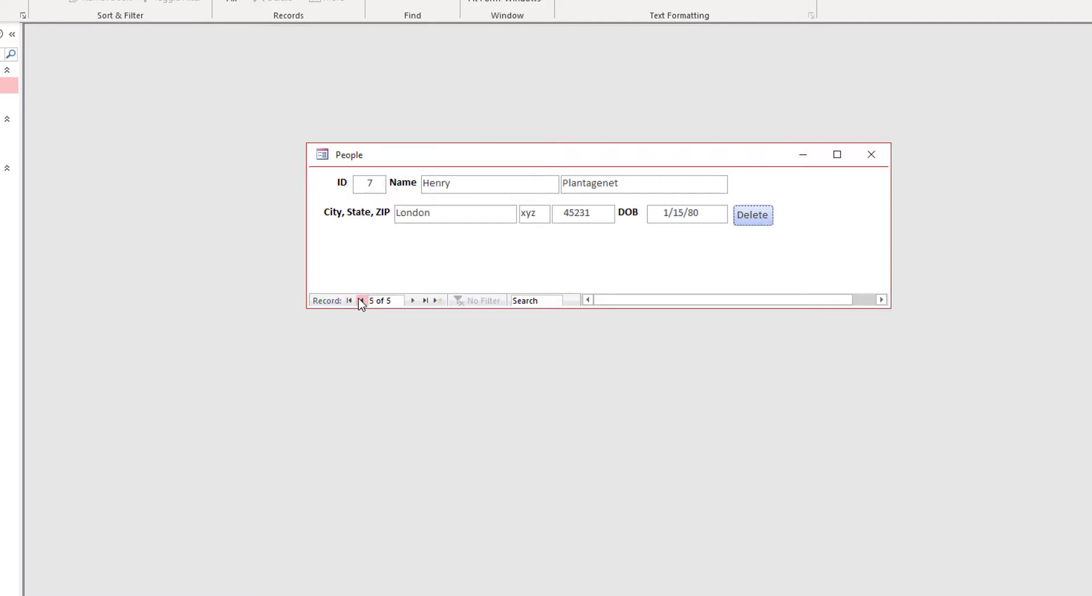
click(526, 218)
double_click(527, 214)
text(Oregon)
key(Tab)
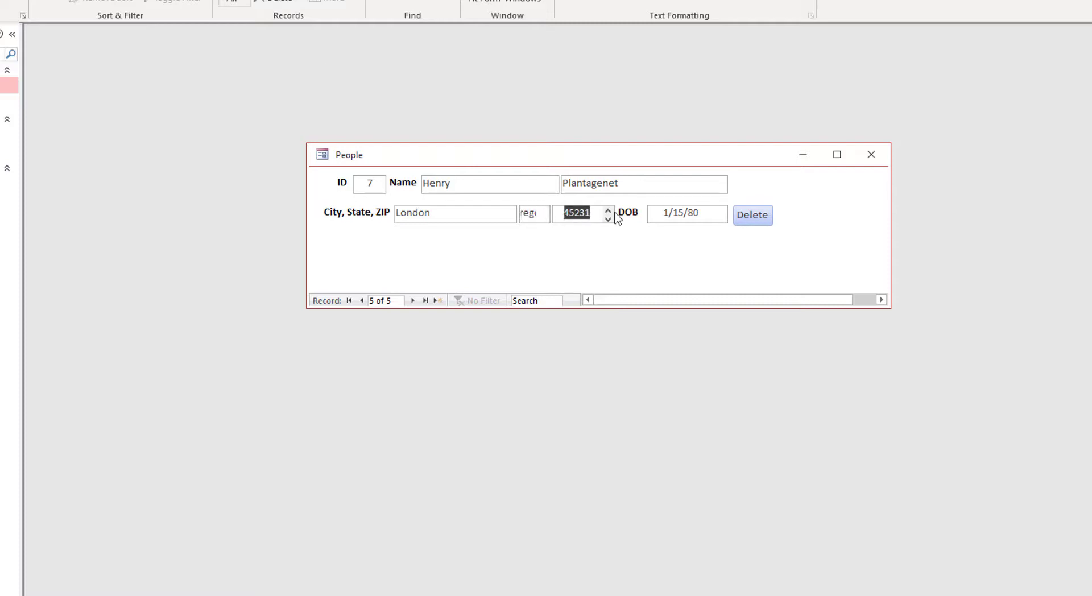
Move through the form's first-name, City, State, ZIP and last-name fields.
click(488, 181)
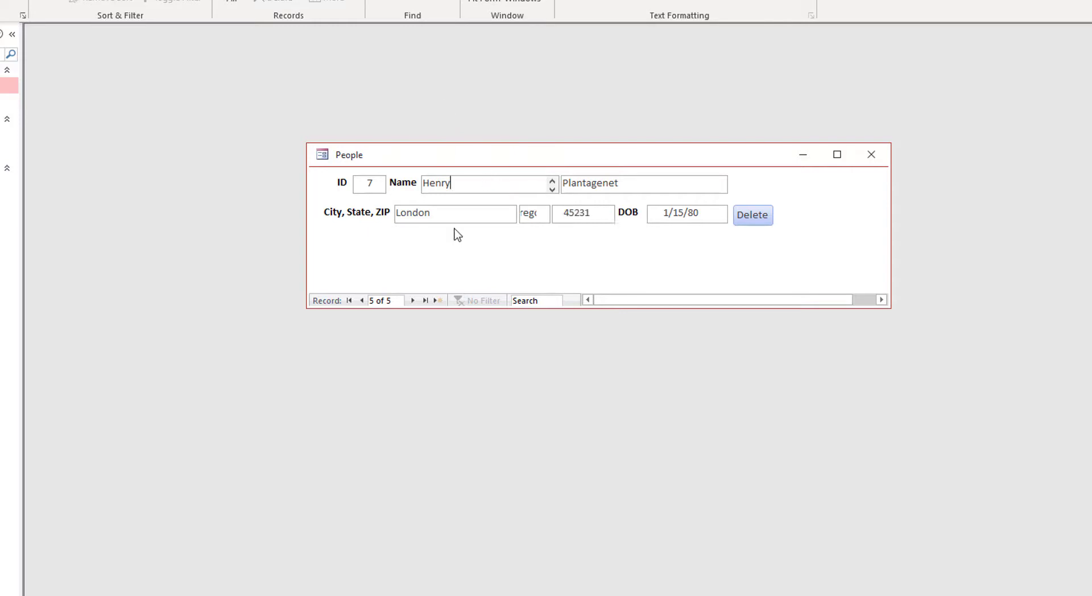
click(485, 216)
click(538, 215)
click(586, 214)
click(626, 185)
click(455, 183)
Step through City, State and ZIP, then switch the People form to Design view.
click(448, 214)
click(529, 214)
click(574, 213)
key(ctrl+period)
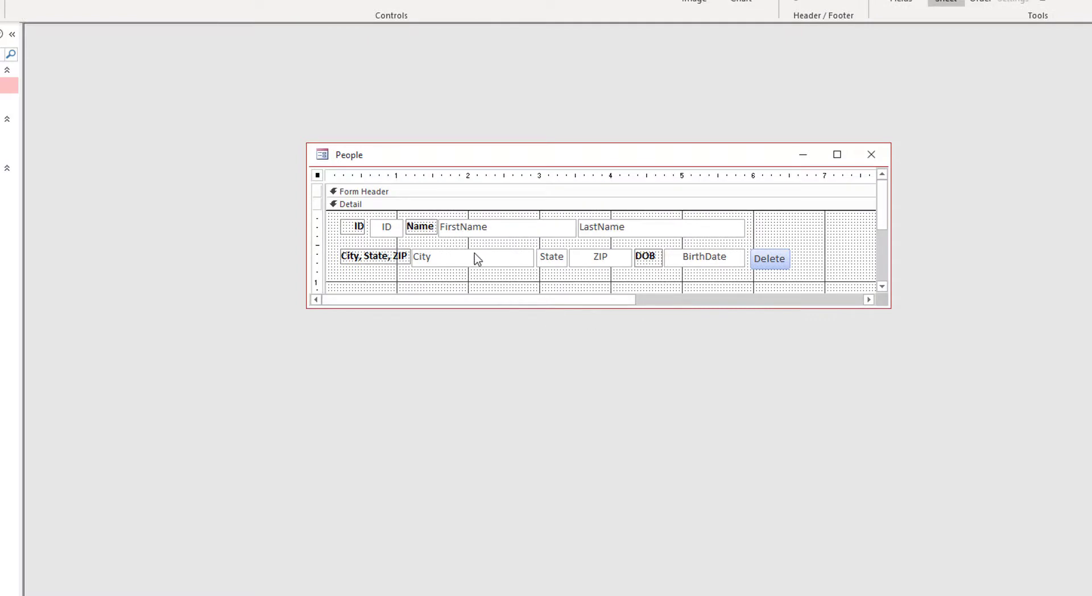
Select the City, State, ZIP, LastName, FirstName and BirthDate controls in the design.
click(471, 259)
click(553, 263)
click(585, 263)
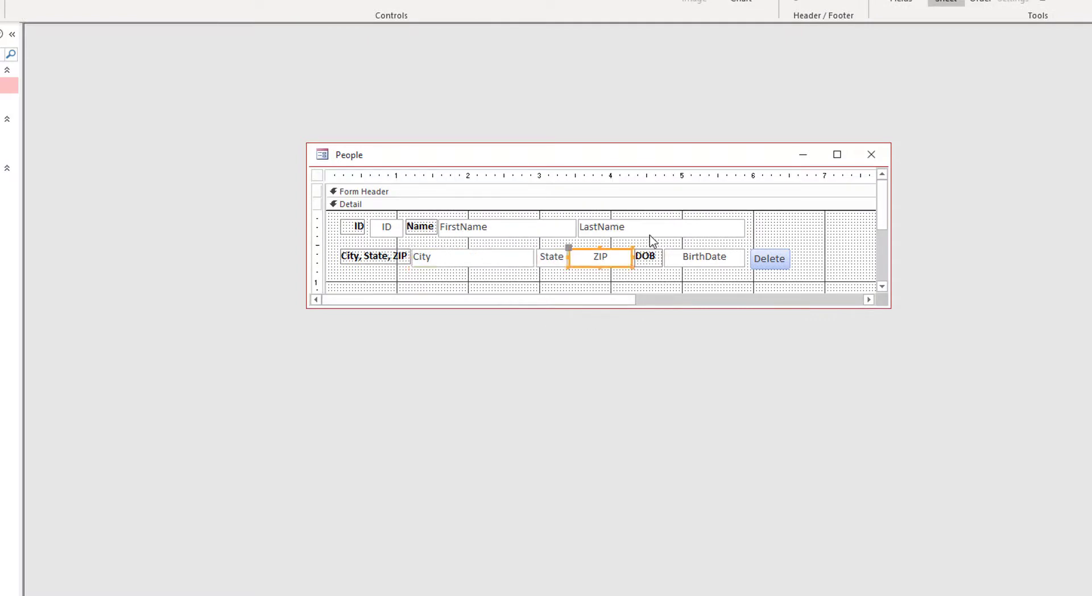
click(649, 234)
click(554, 226)
click(683, 262)
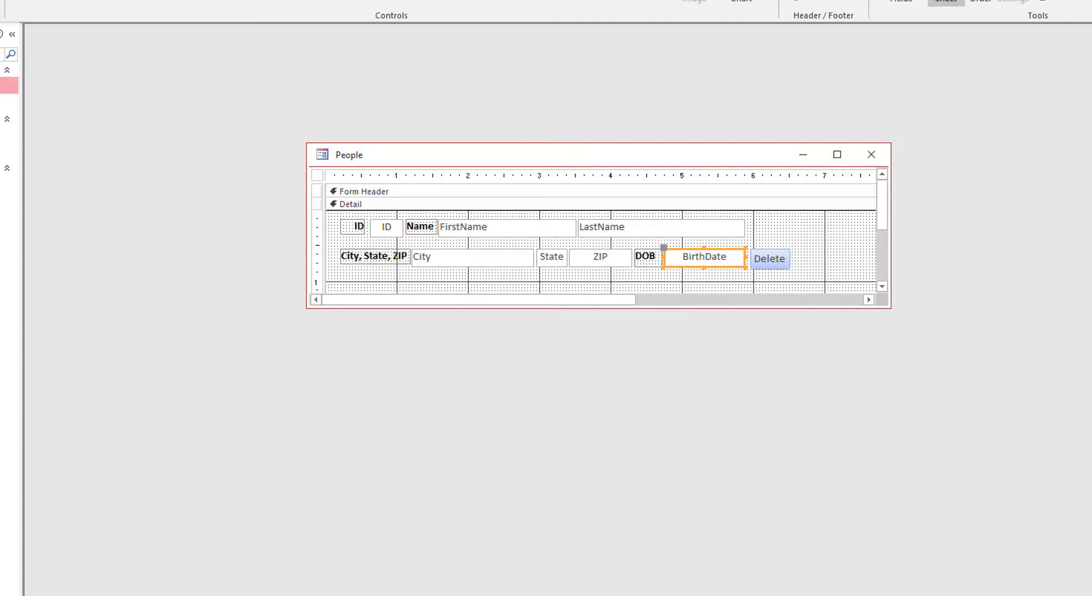
Close the form and open the People table in Design View, selecting its field rows.
click(870, 154)
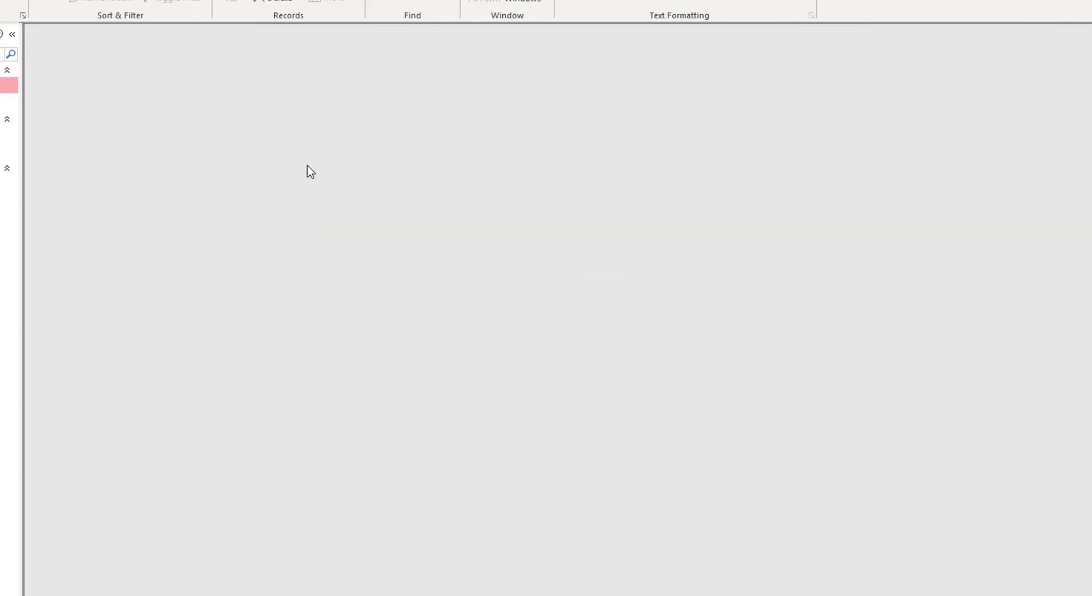
right_click(8, 85)
click(14, 108)
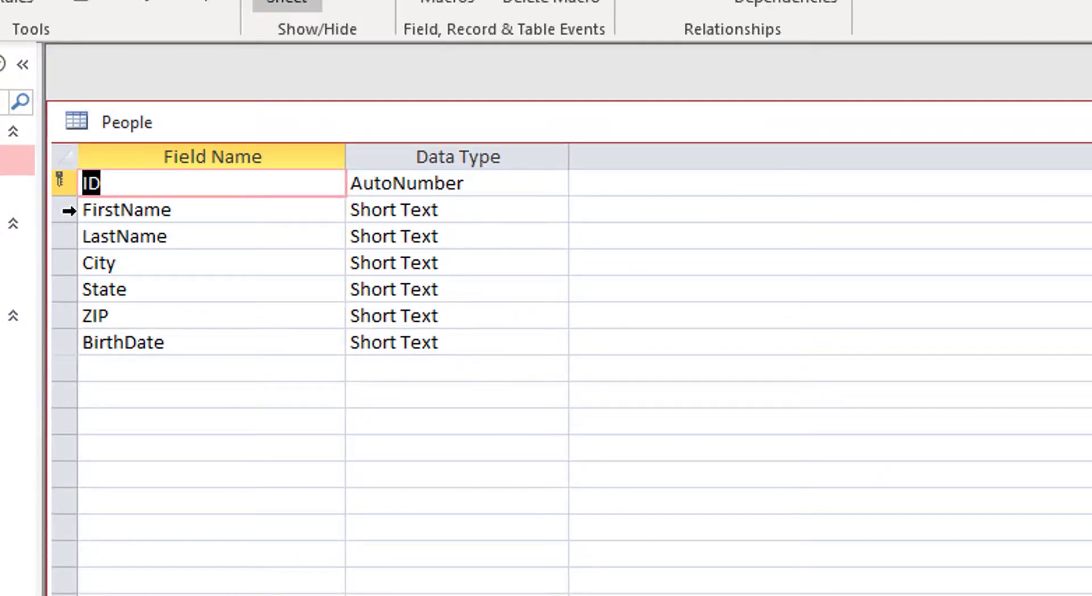
drag(63, 210, 53, 343)
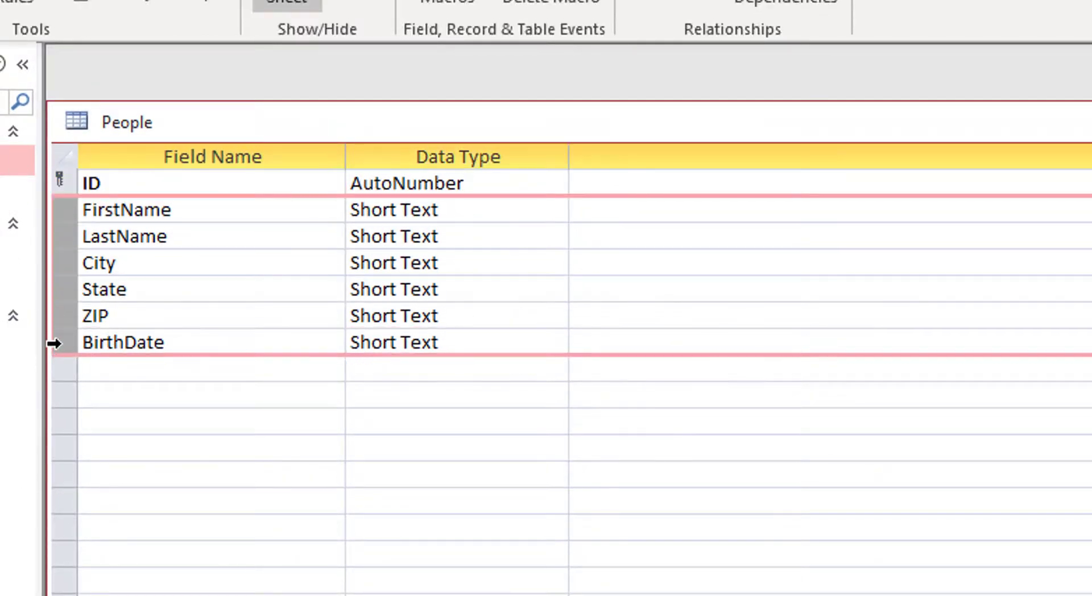
click(471, 336)
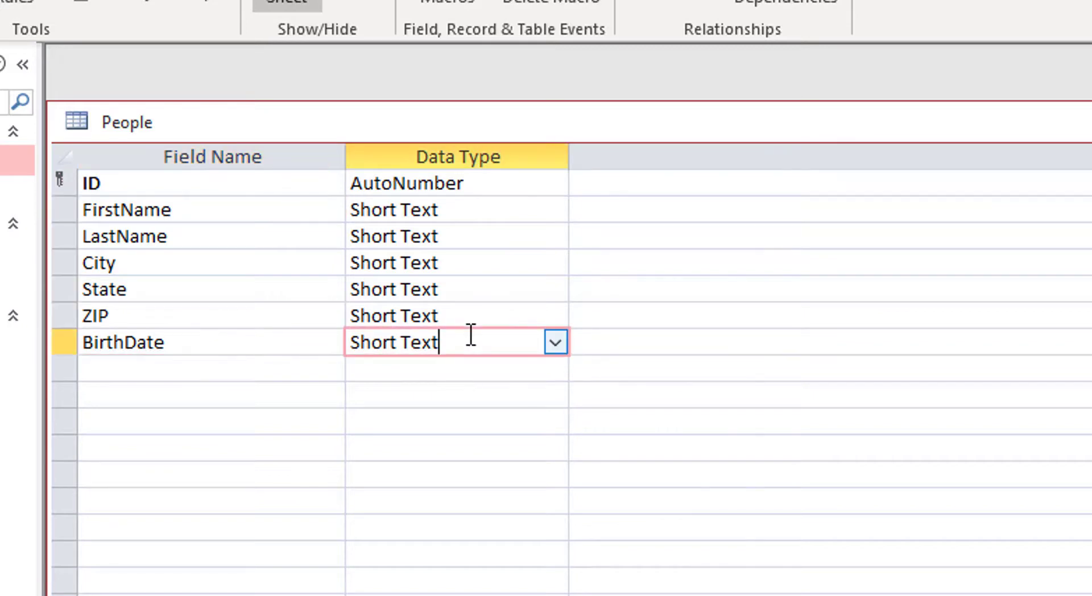
click(467, 295)
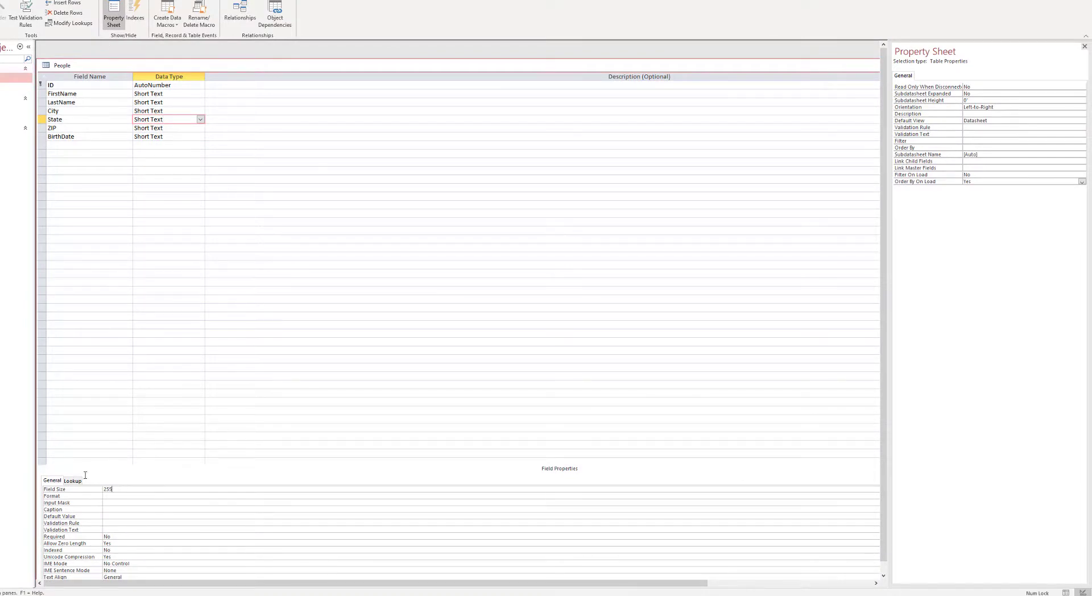
Set the State field size to 2 and the ZIP field size to 10.
double_click(106, 489)
text(2)
click(164, 119)
click(165, 128)
click(119, 492)
text(10)
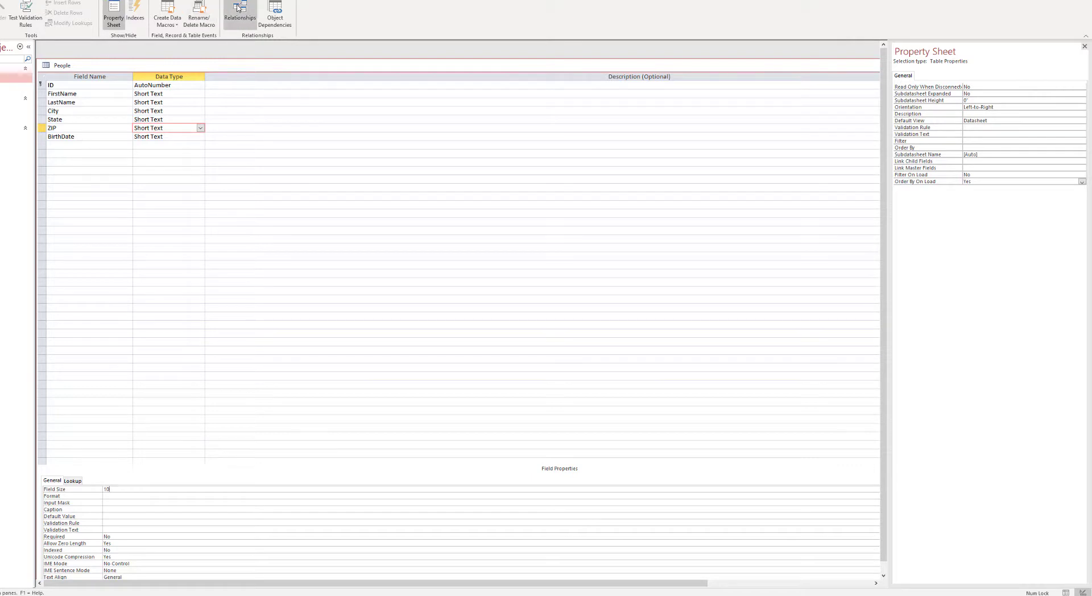
click(193, 138)
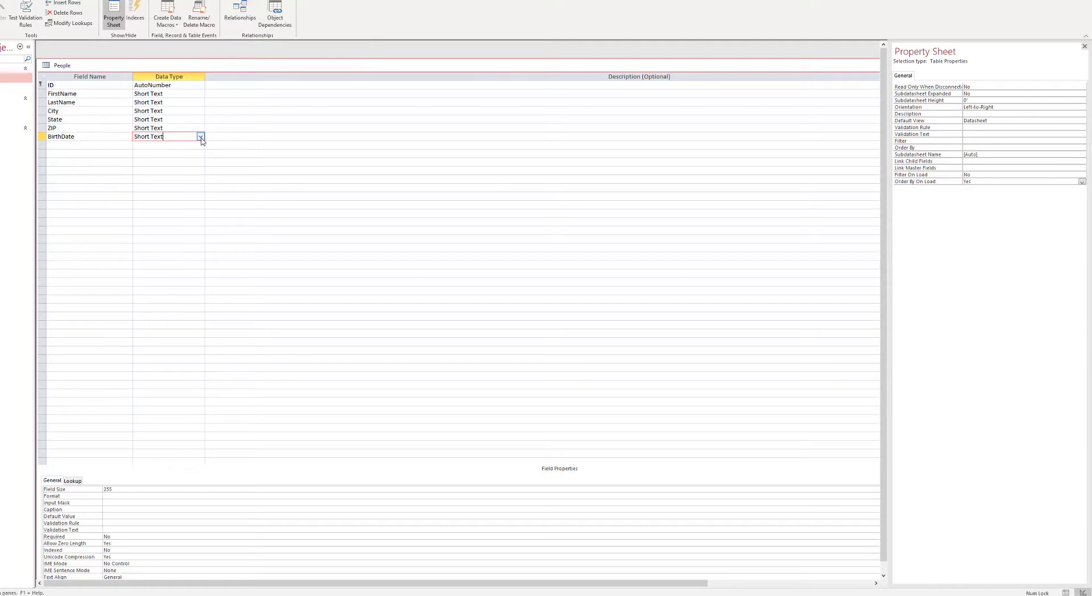
Change BirthDate to Date/Time and save the design, accepting the data-loss warning.
click(200, 137)
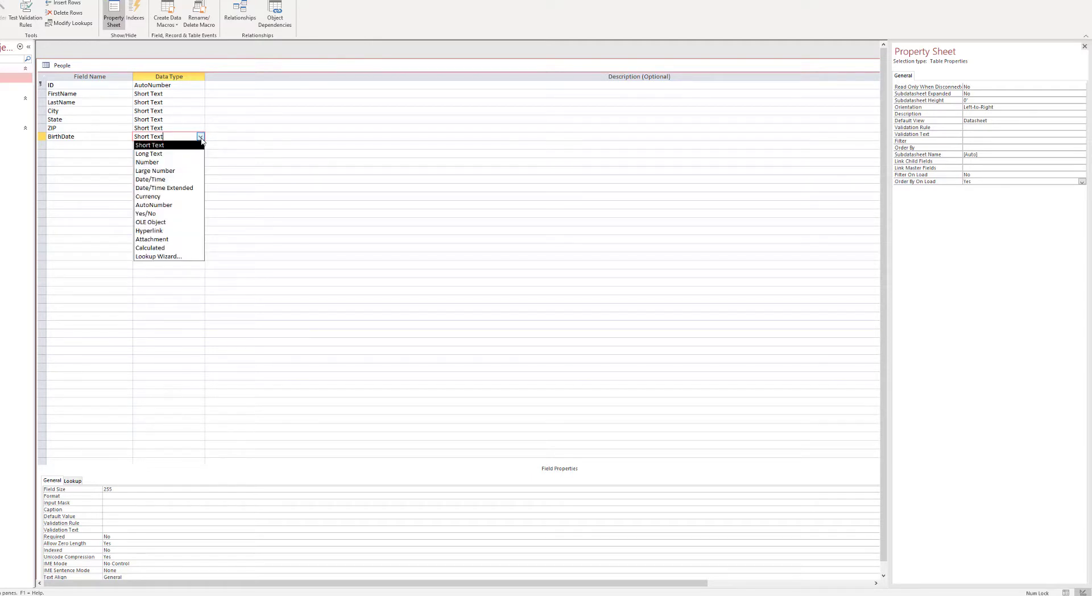
click(169, 180)
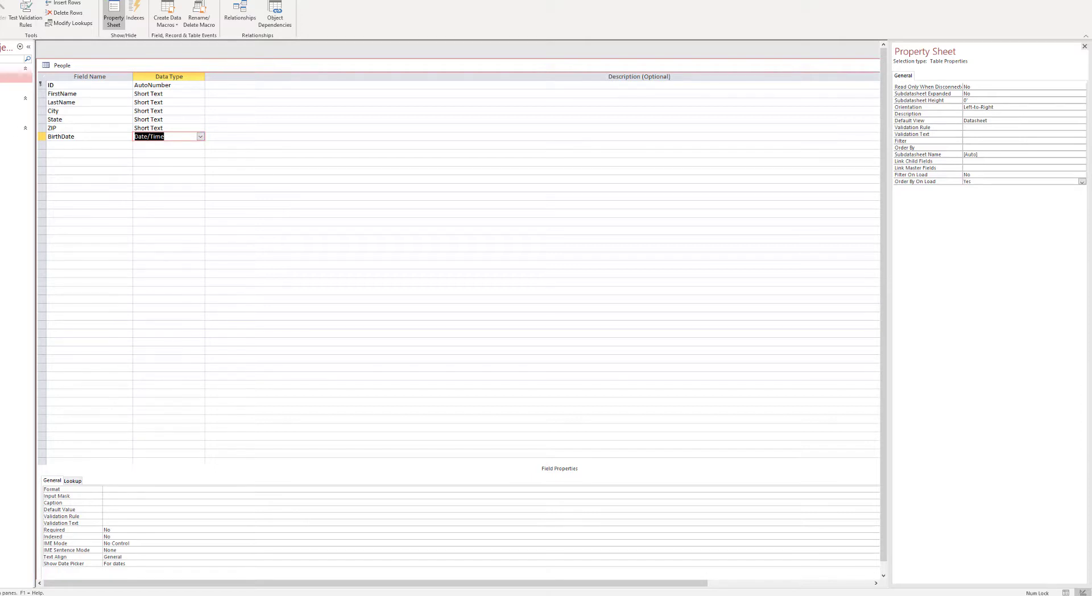
key(ctrl+s)
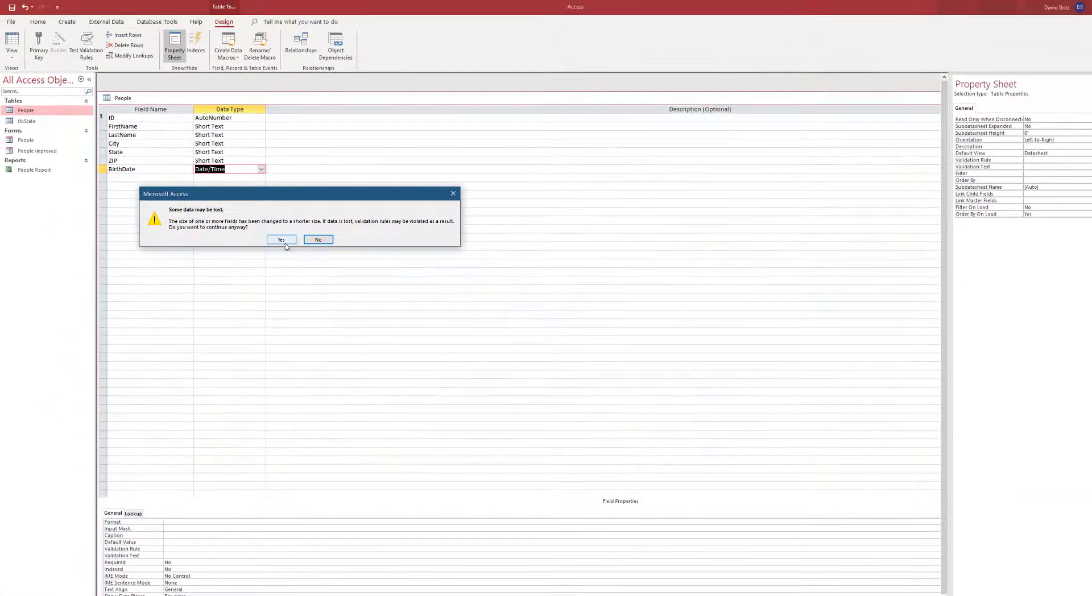
click(263, 231)
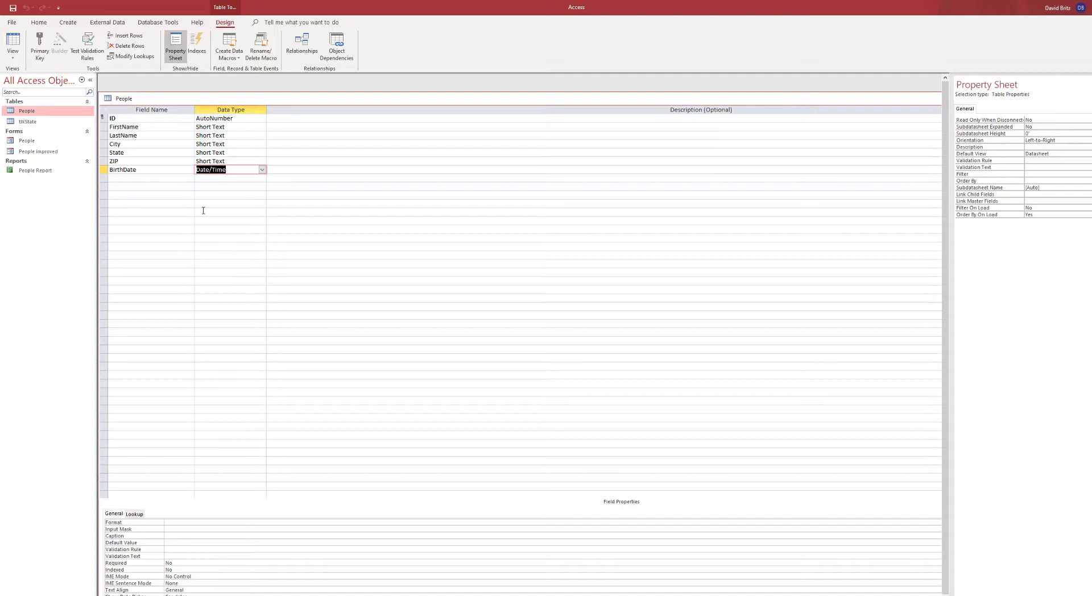
click(234, 169)
Review the data types of the FirstName, LastName, City, State, ZIP and BirthDate fields.
click(229, 126)
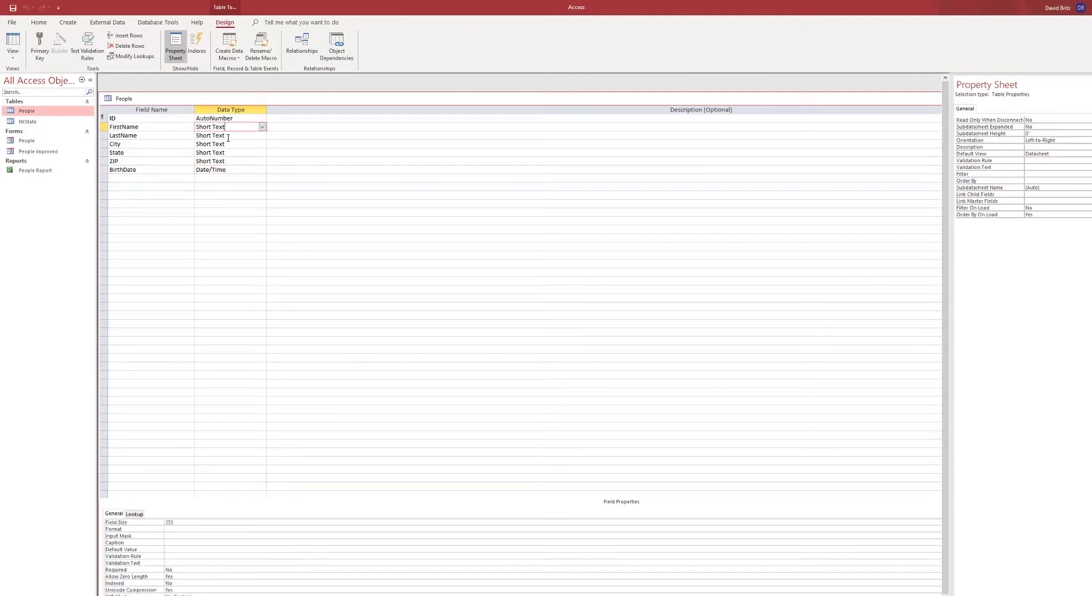
click(229, 135)
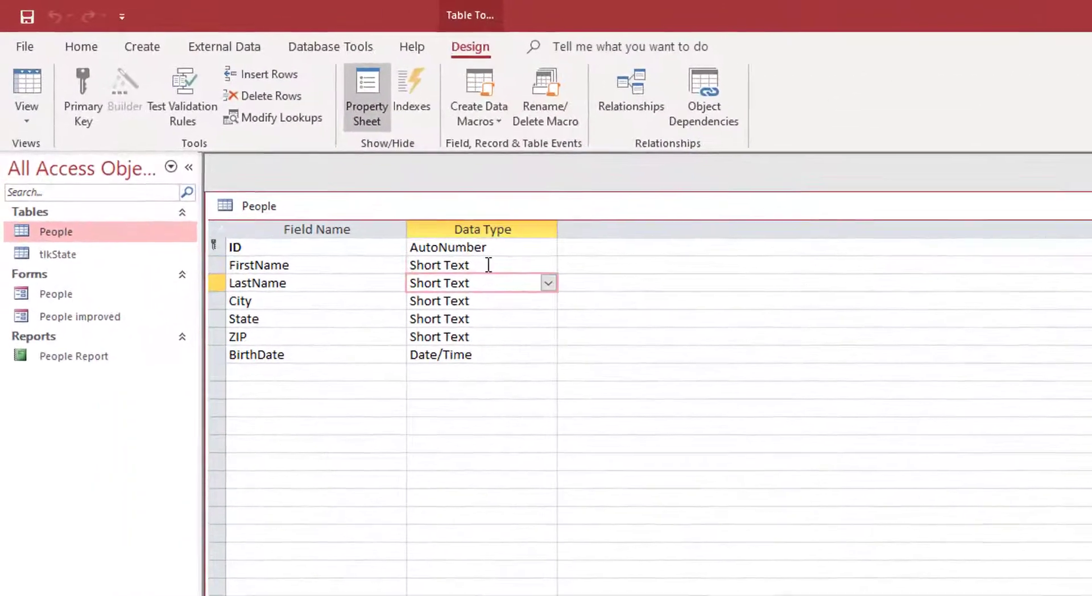
click(230, 127)
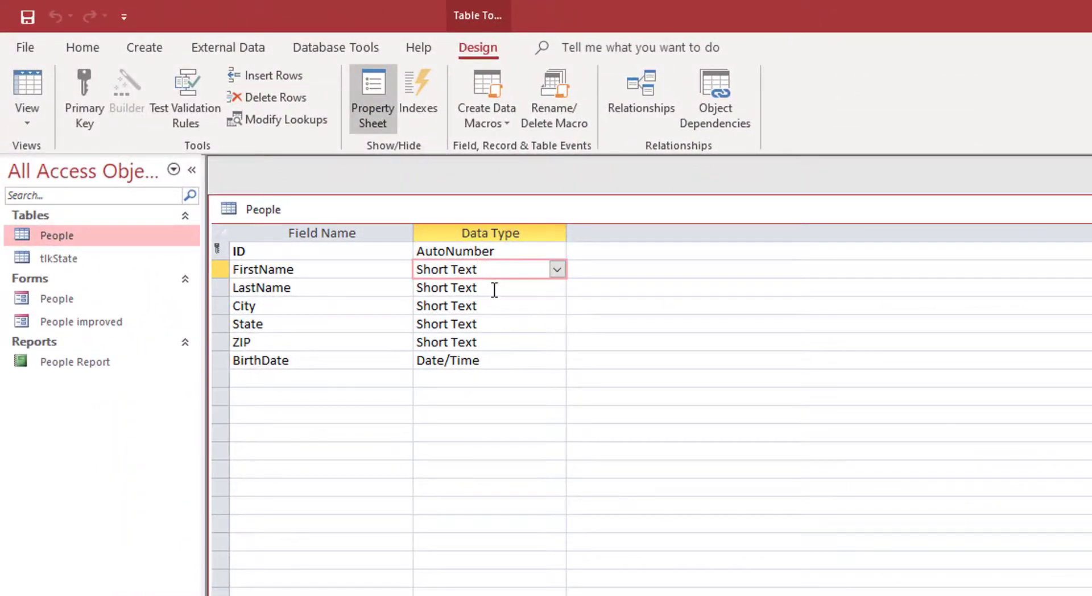
click(494, 291)
click(490, 307)
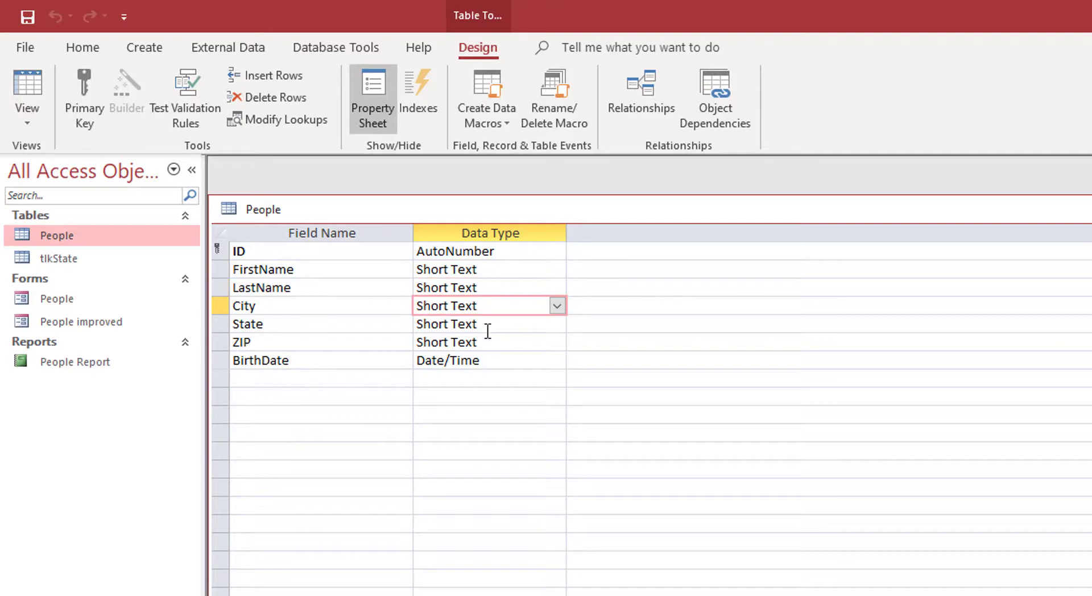
click(487, 323)
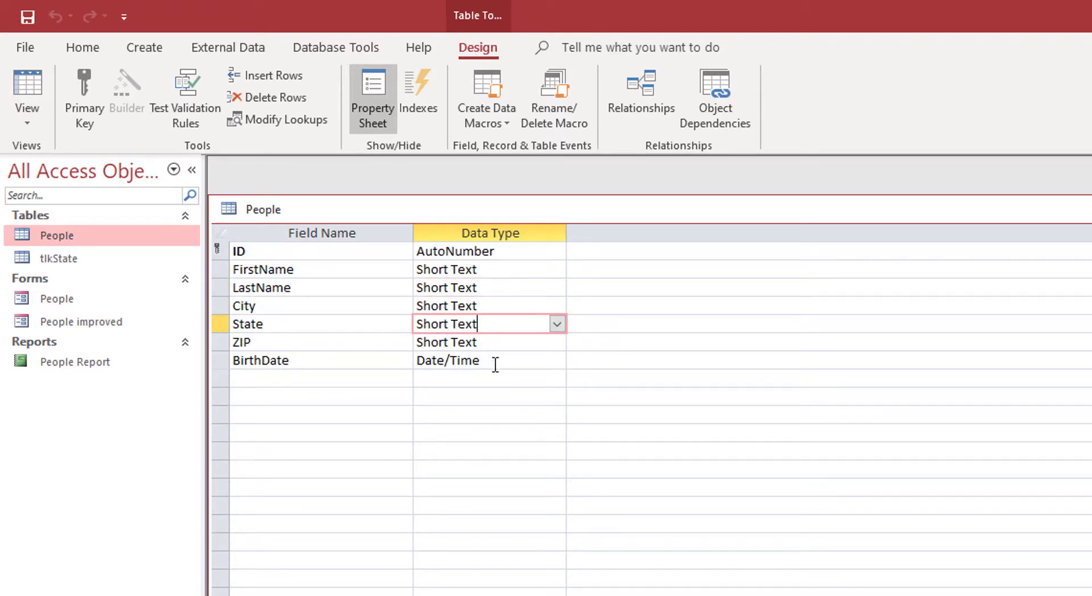
click(494, 363)
click(484, 340)
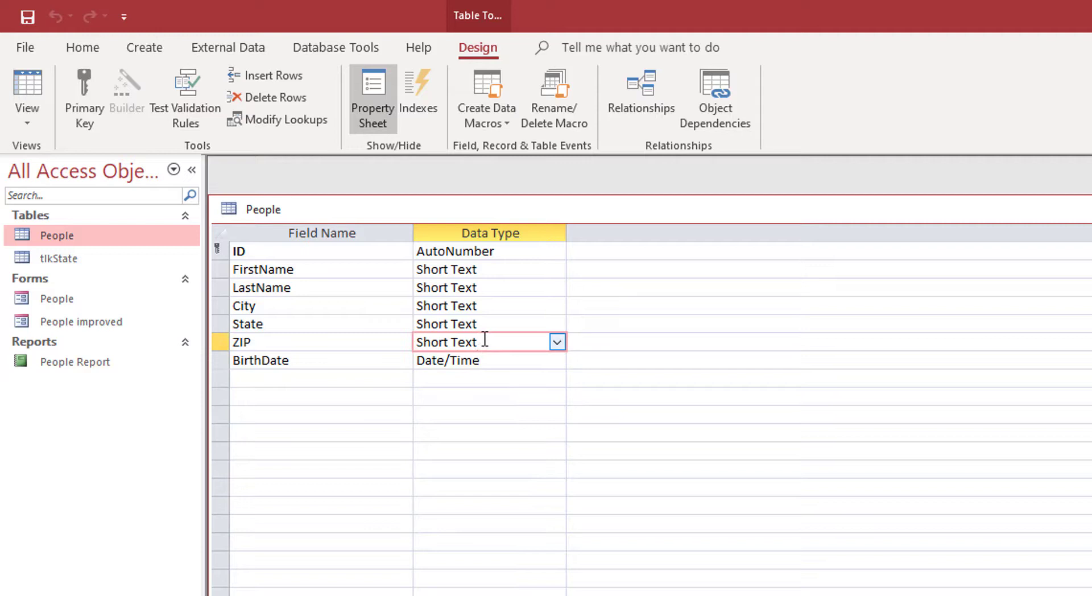
click(485, 323)
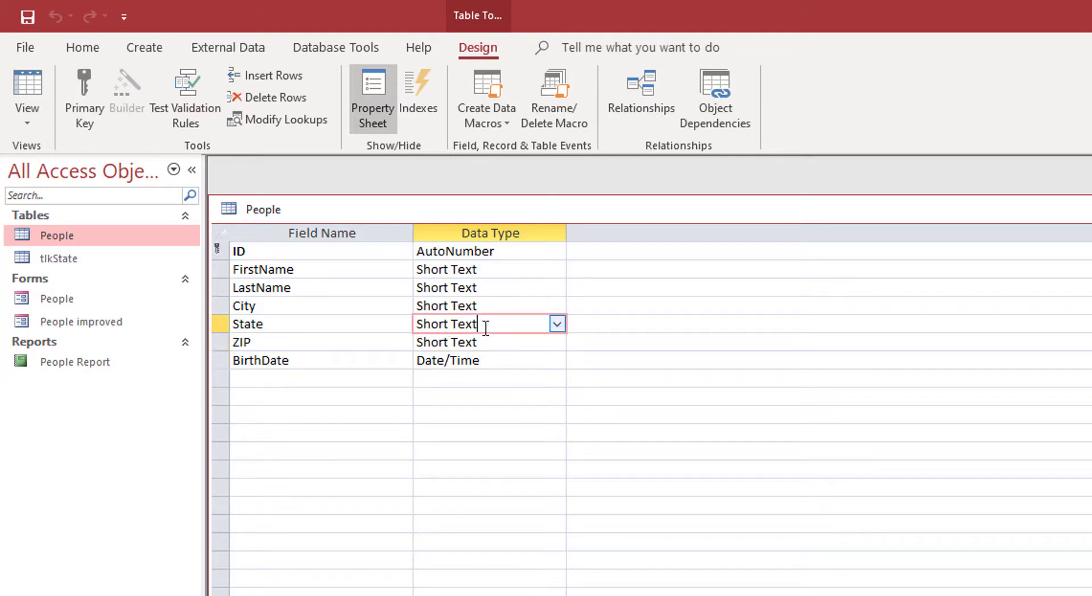
click(501, 360)
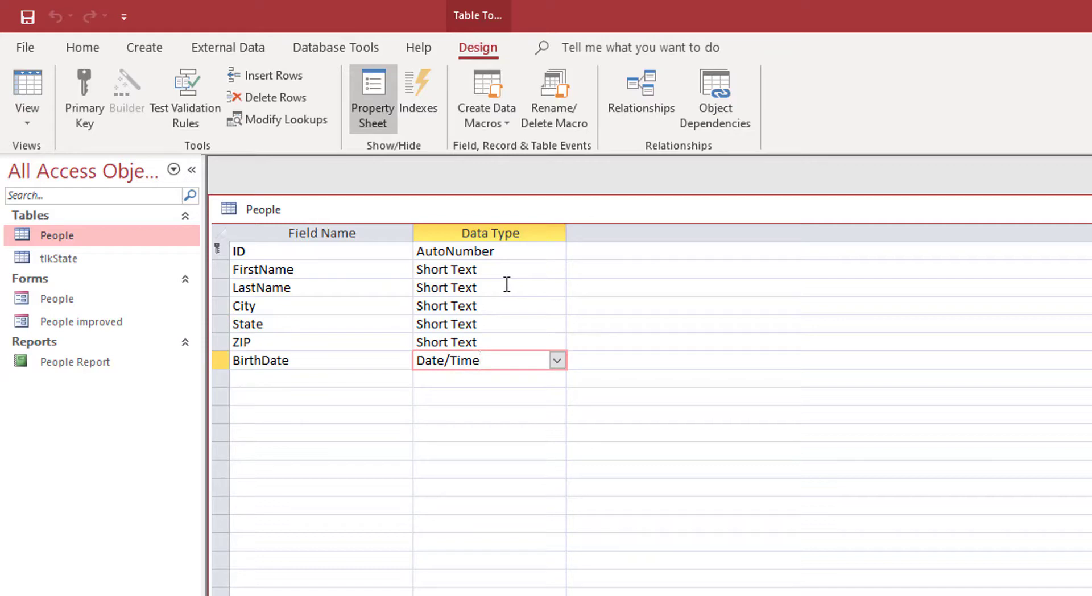
click(503, 285)
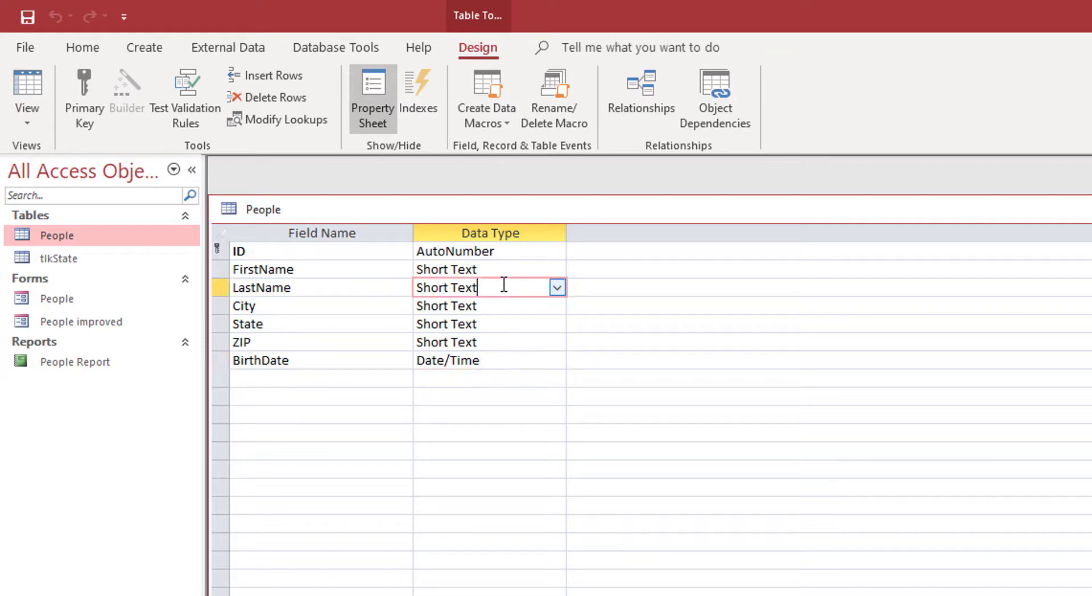
click(497, 357)
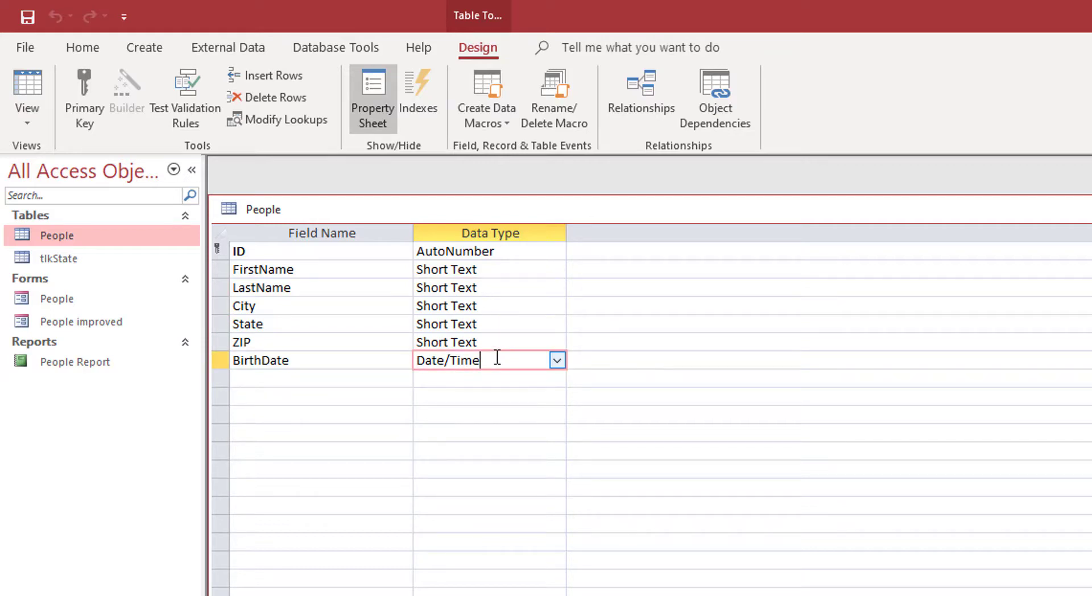
Add an Age field of type Number below BirthDate.
click(341, 379)
text(Age)
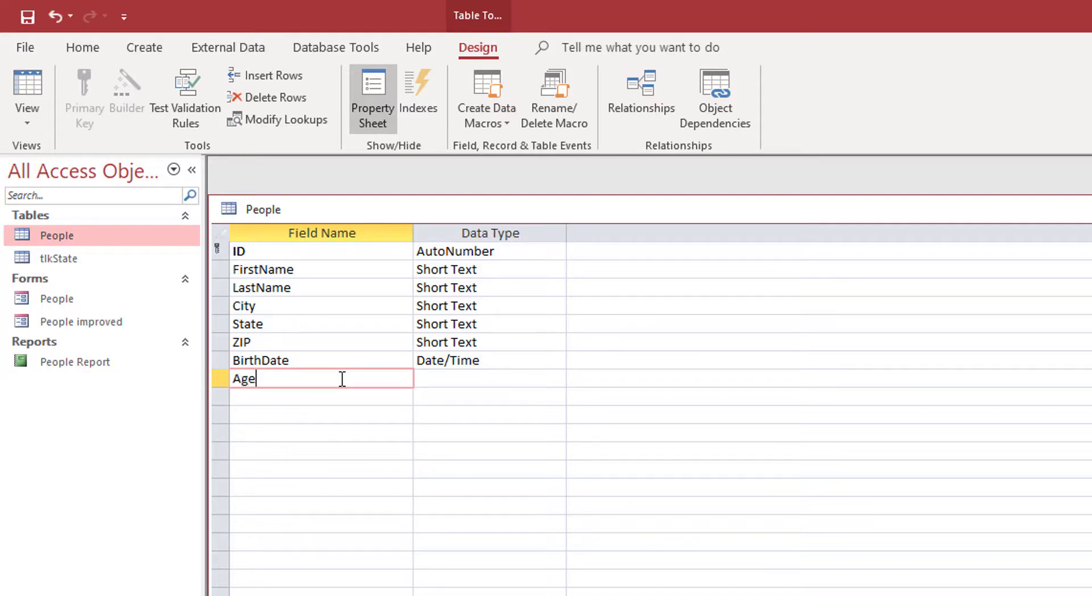
key(Tab)
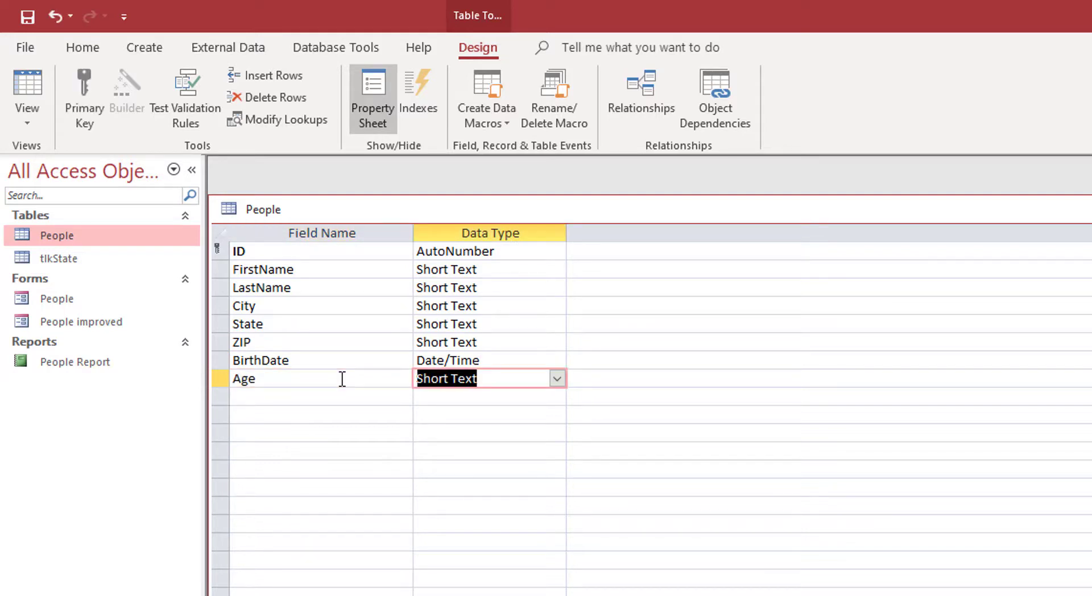
text(m)
key(BackSpace)
text(n)
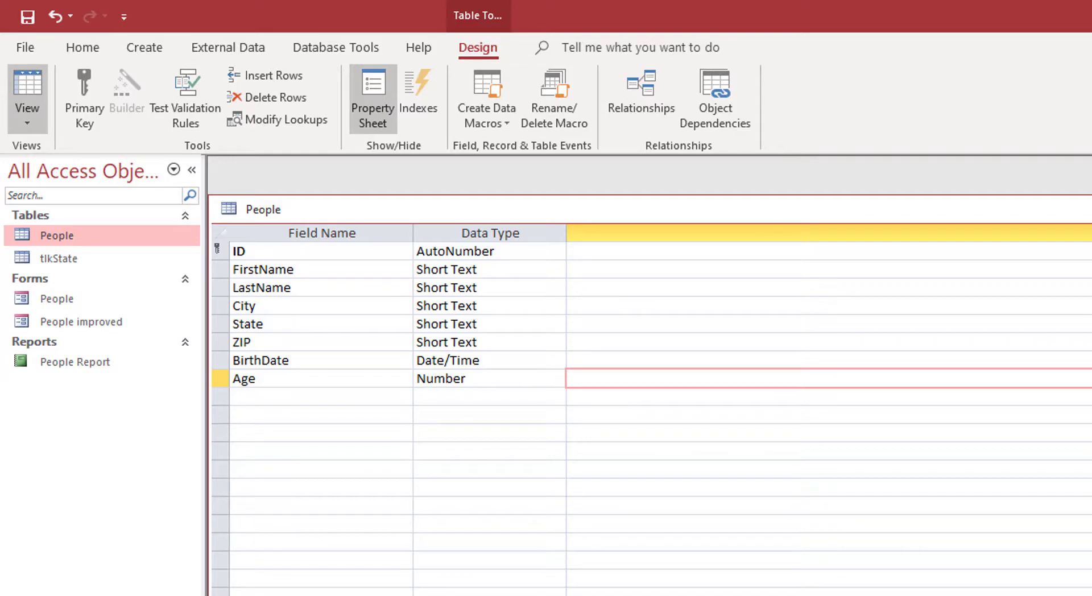
In Datasheet view, change record 5's birth date year to 2000.
click(27, 91)
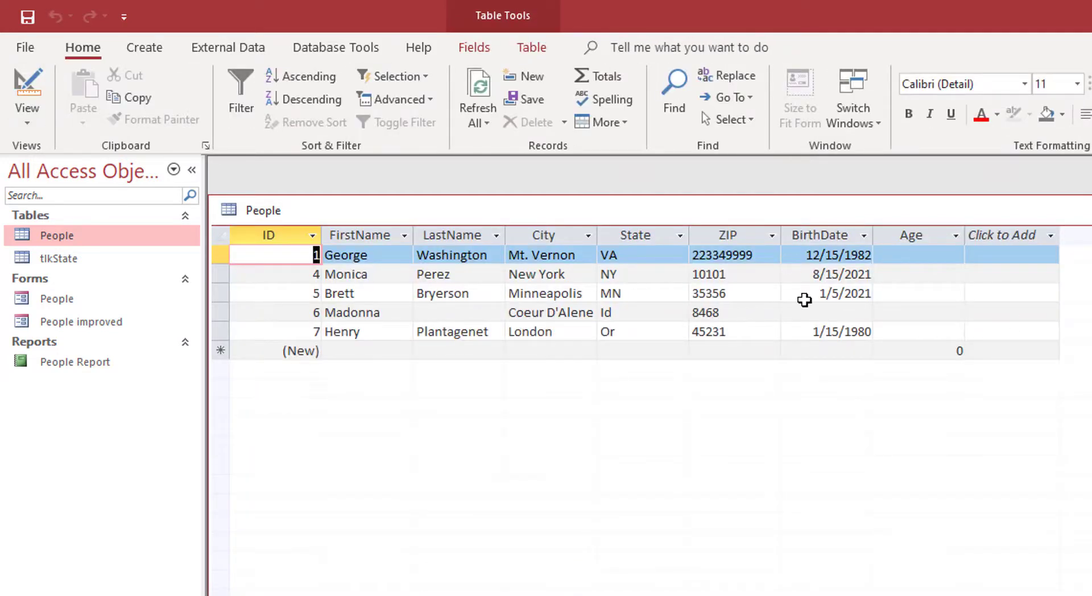
drag(813, 292, 910, 292)
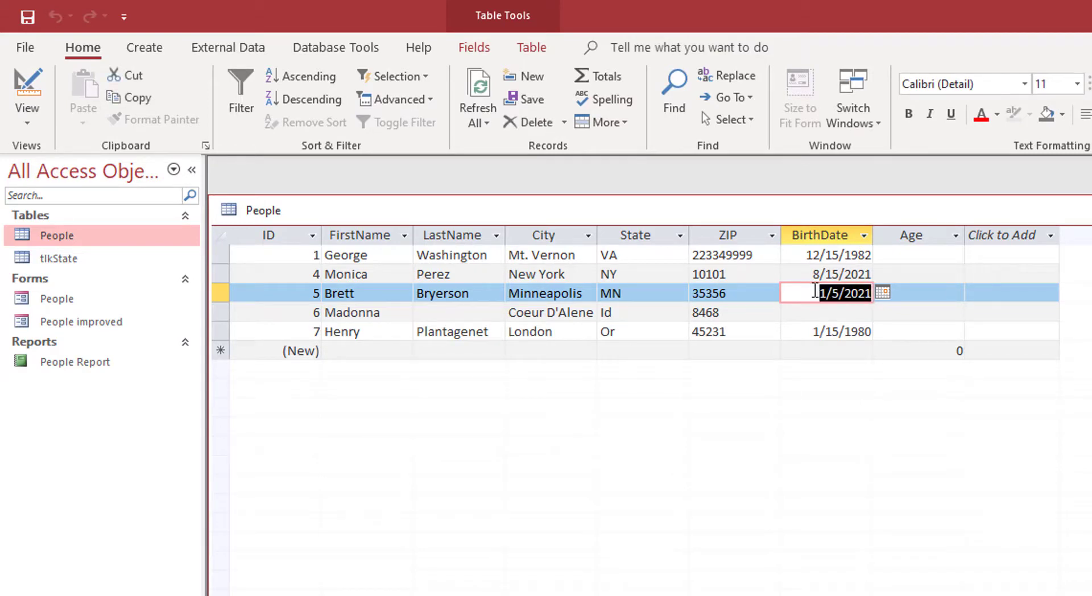
click(863, 299)
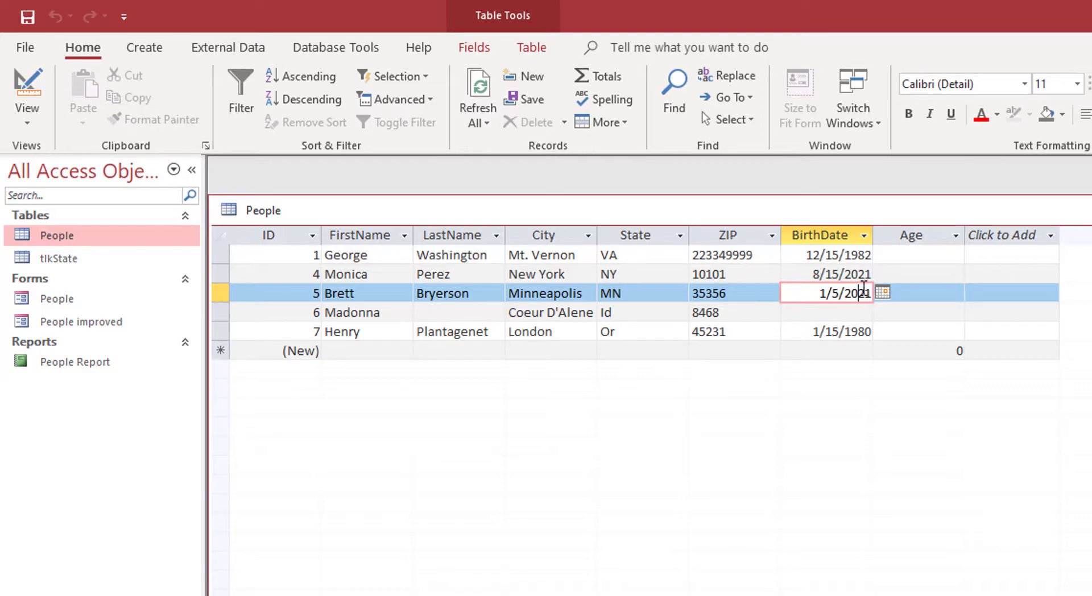
drag(859, 293, 871, 293)
text(00)
key(Tab)
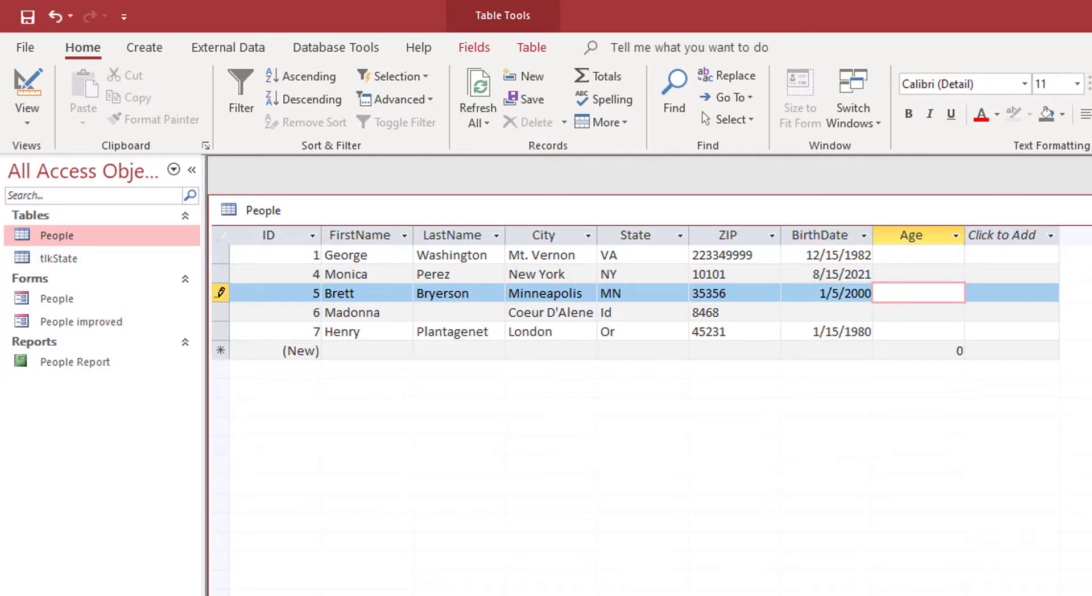
Try entering 'very young' in Age and discard the rejected entry.
text(very young)
key(Tab)
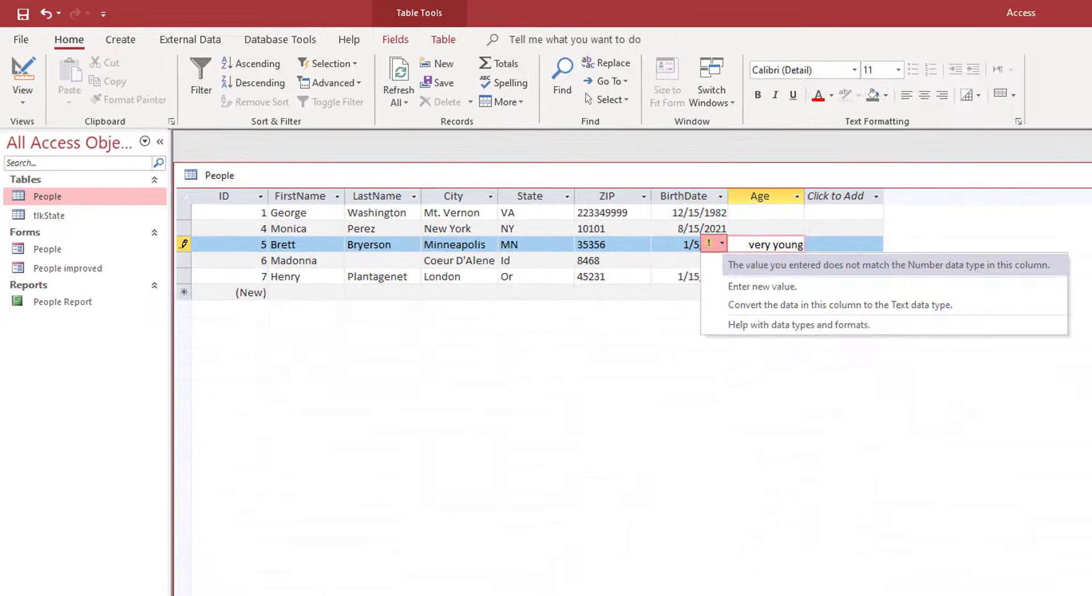
key(Escape)
key(Escape)
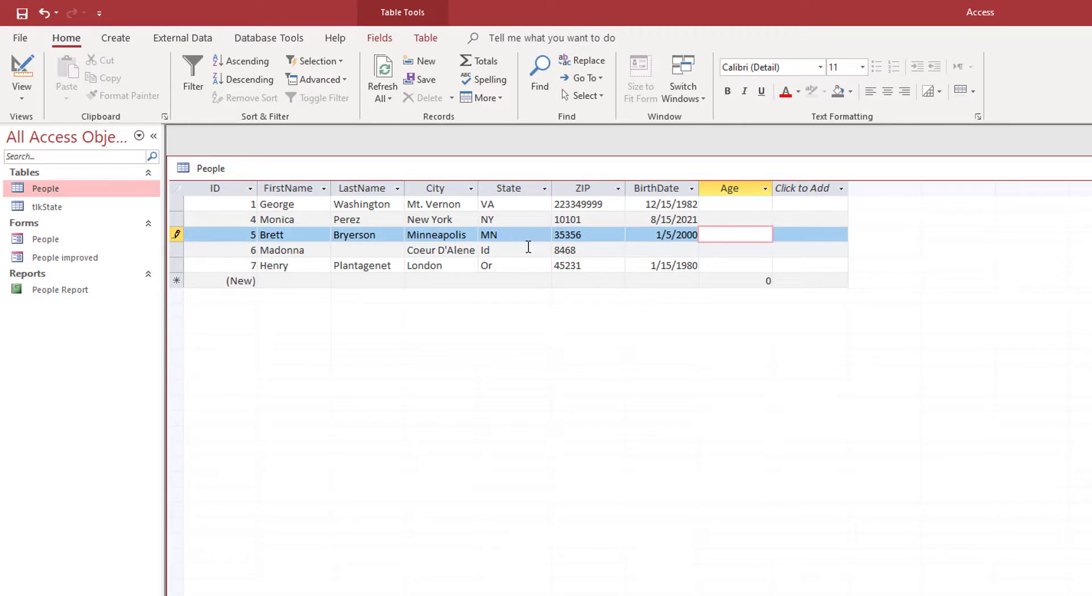
Re-enter record 6's state code and save the record.
click(529, 250)
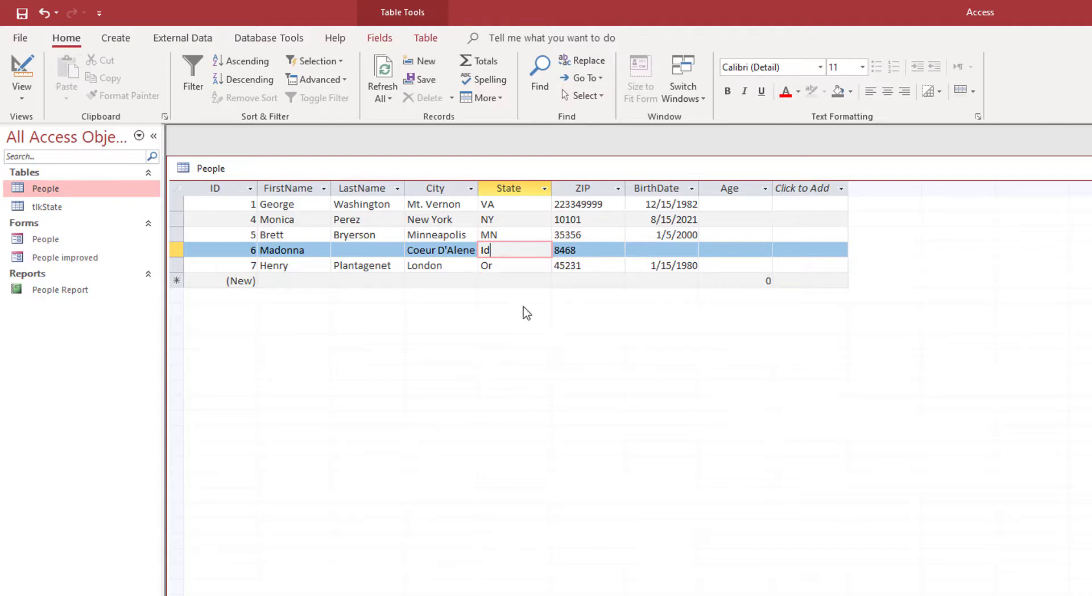
key(BackSpace)
text(d)
click(519, 207)
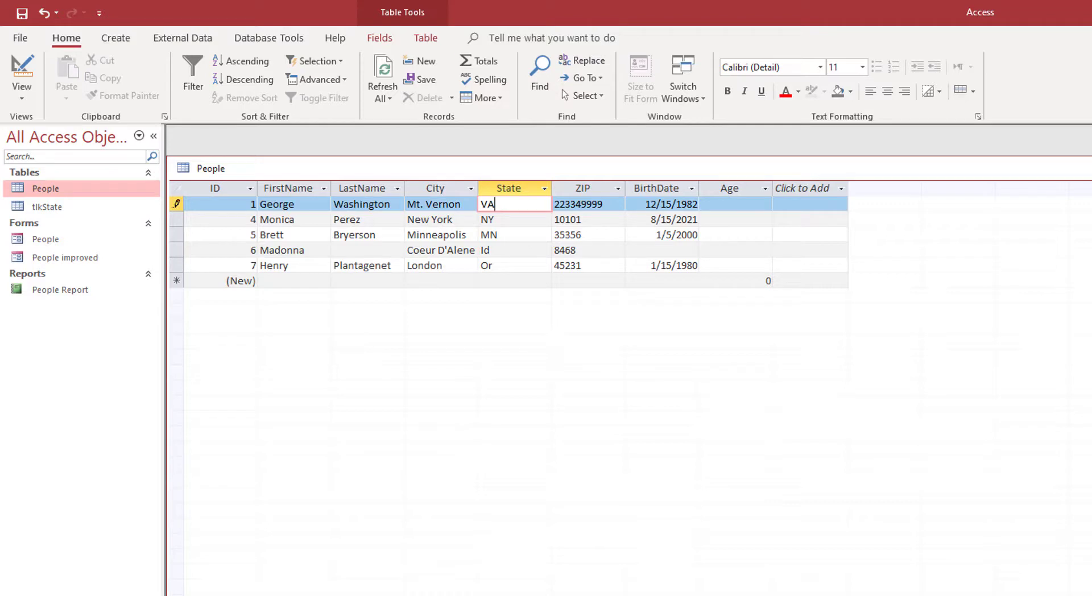
Close the datasheet, open the People form, and try DOB values 1/5/2021 and Jan. 31.
key(ctrl+w)
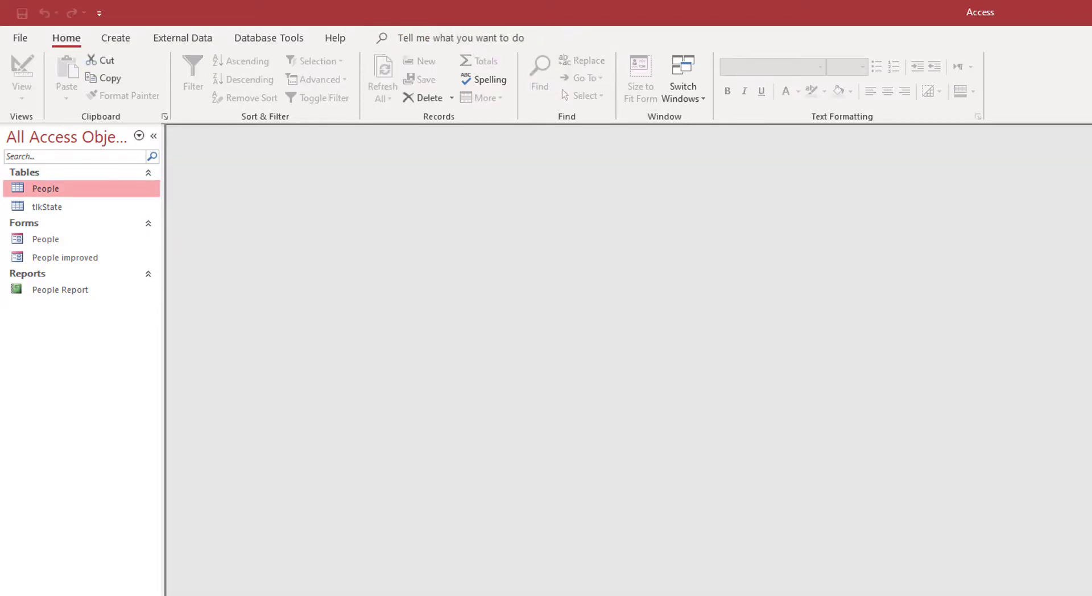
double_click(50, 240)
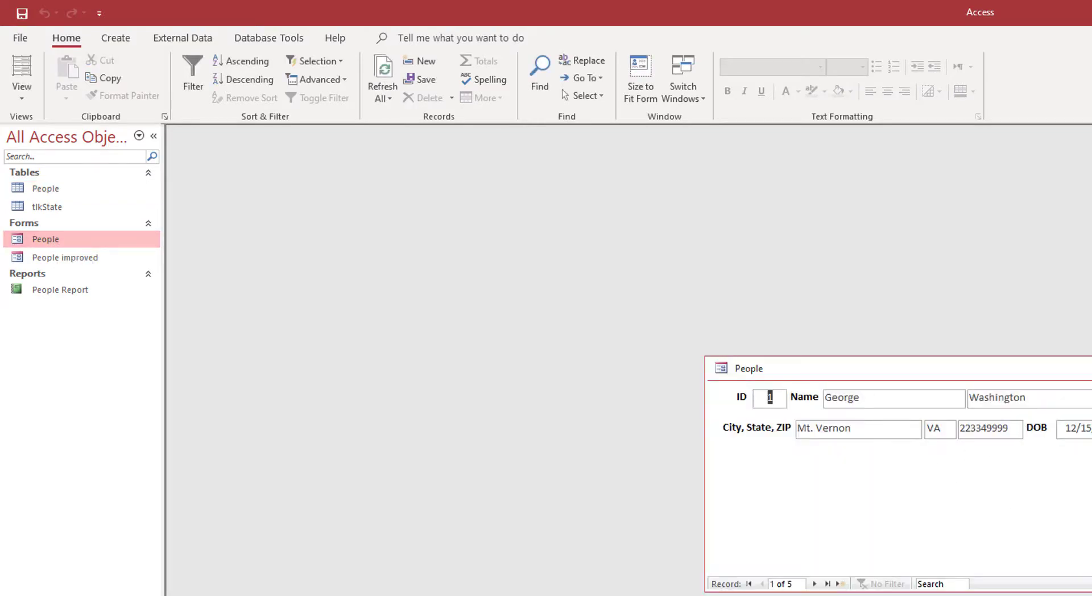
click(1069, 428)
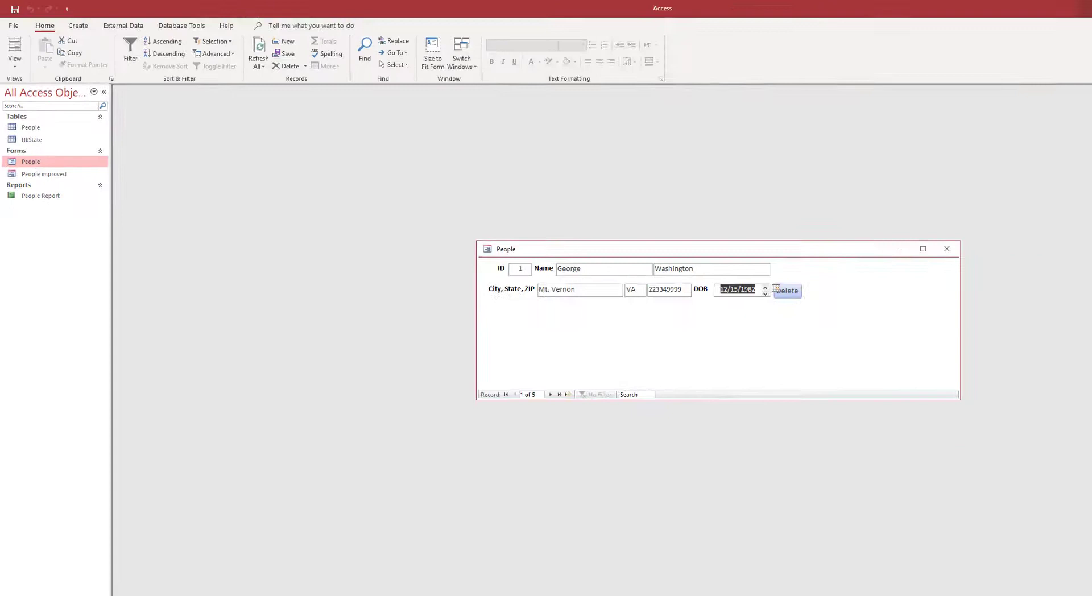
text(1/)
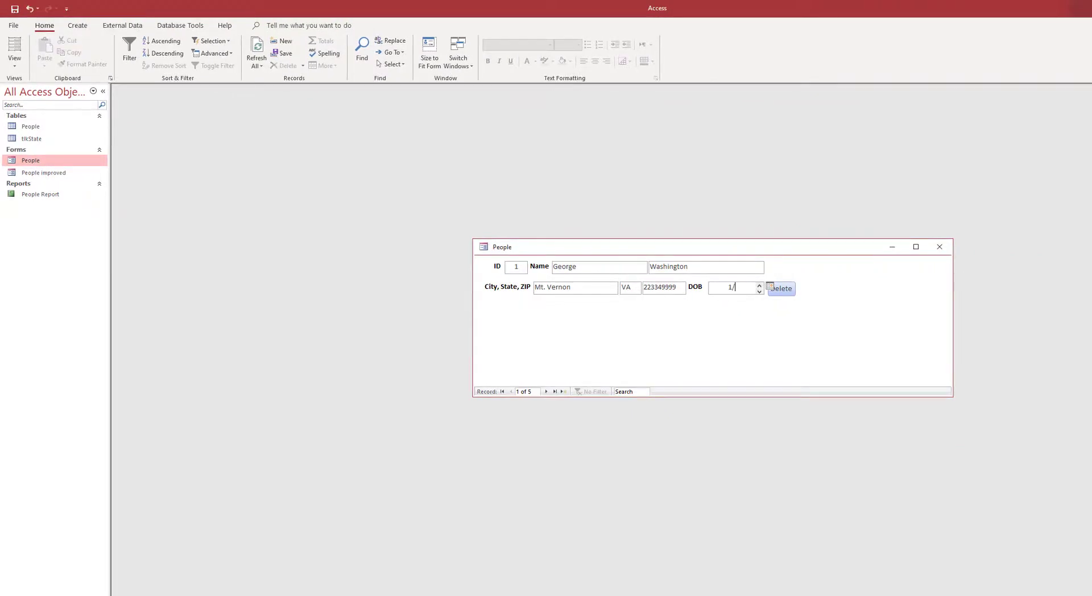
text(5/2021)
key(shift+Home)
text(Jan)
text(.)
text( 31)
key(Tab)
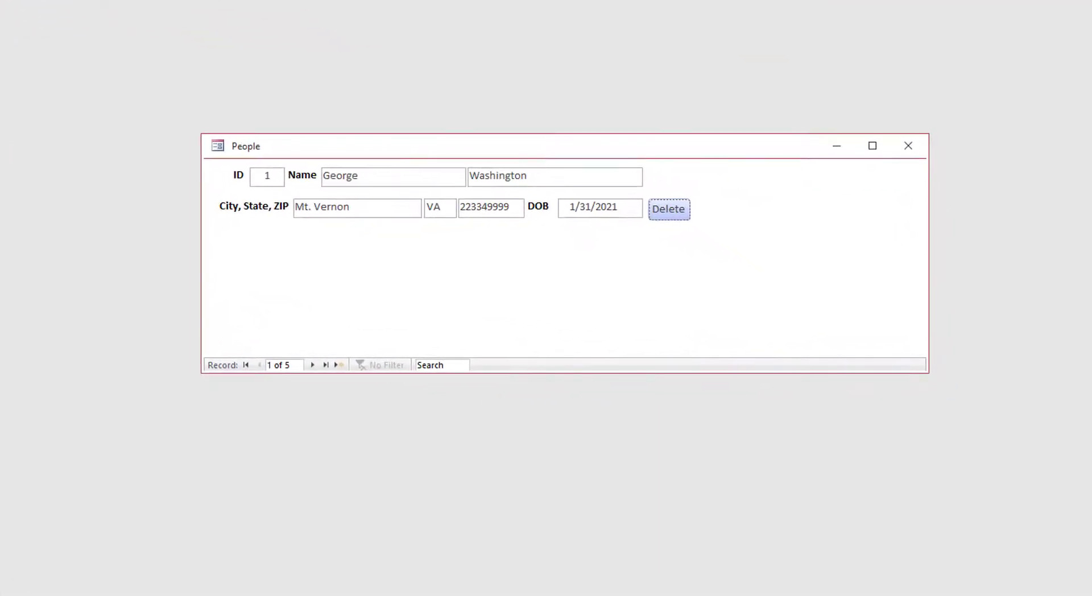
Enter the invalid DOB text 'Xyz 55' and then clear the field.
key(shift+Tab)
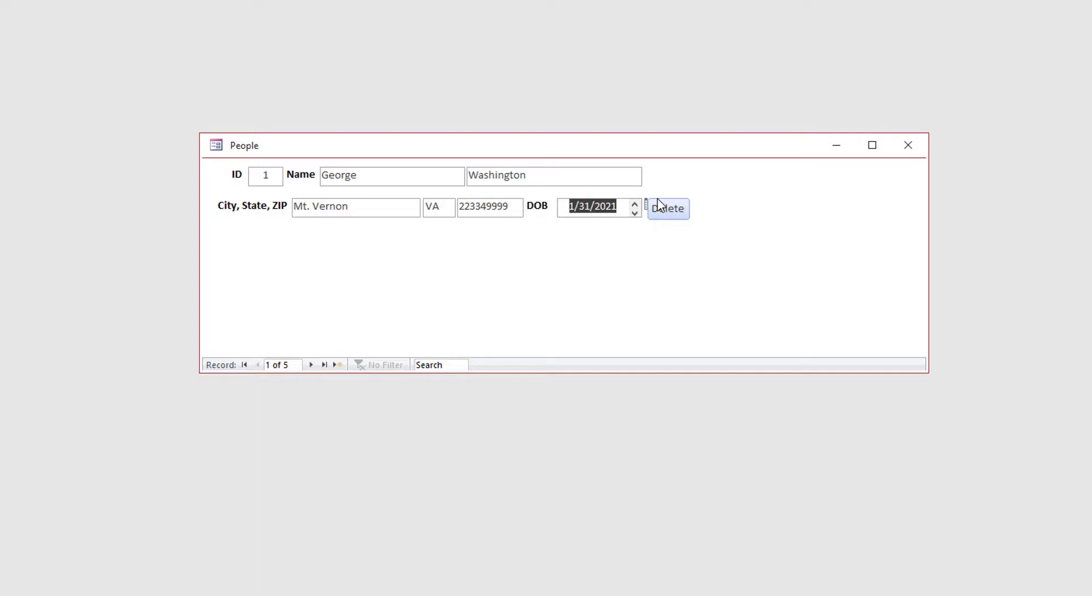
text(Xy)
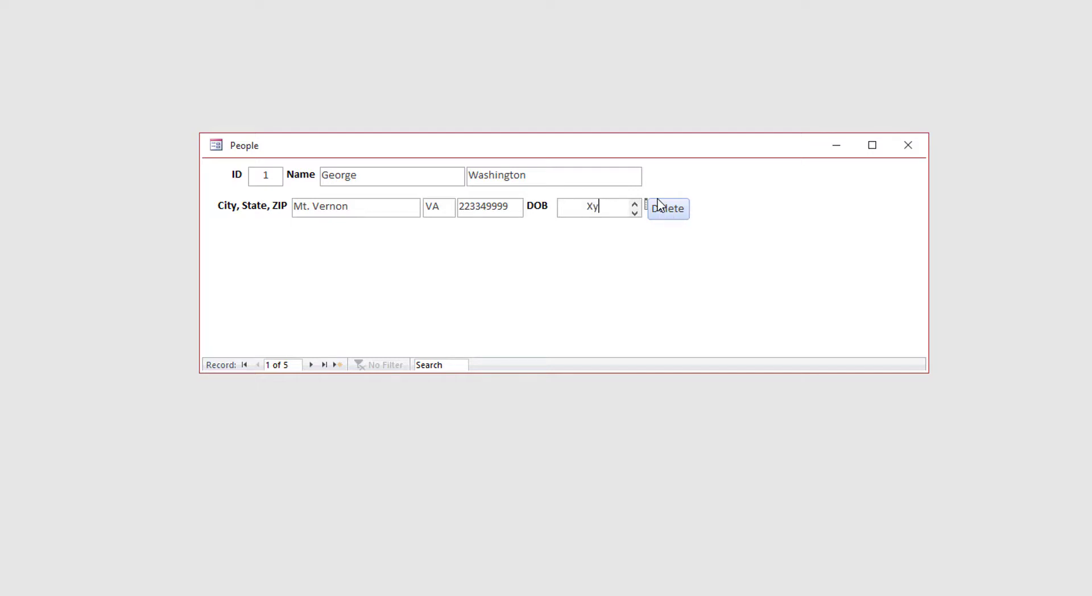
text(z 55)
key(BackSpace)
key(BackSpace)
key(BackSpace)
key(BackSpace)
key(BackSpace)
key(BackSpace)
click(634, 204)
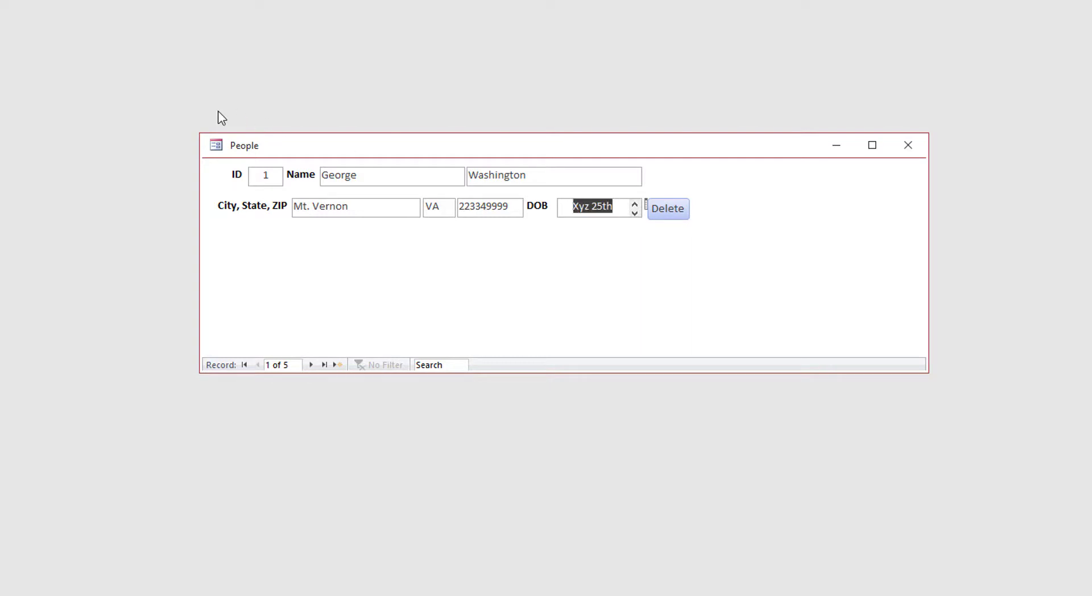
key(BackSpace)
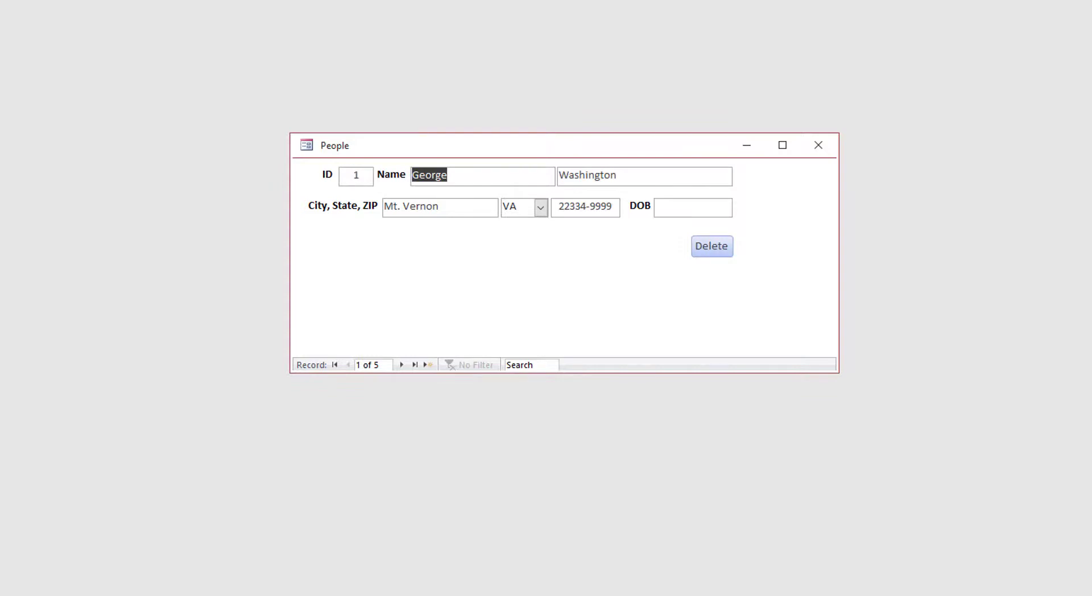
Move ahead to the London record and pick MT from the State list.
click(402, 364)
click(401, 365)
click(401, 365)
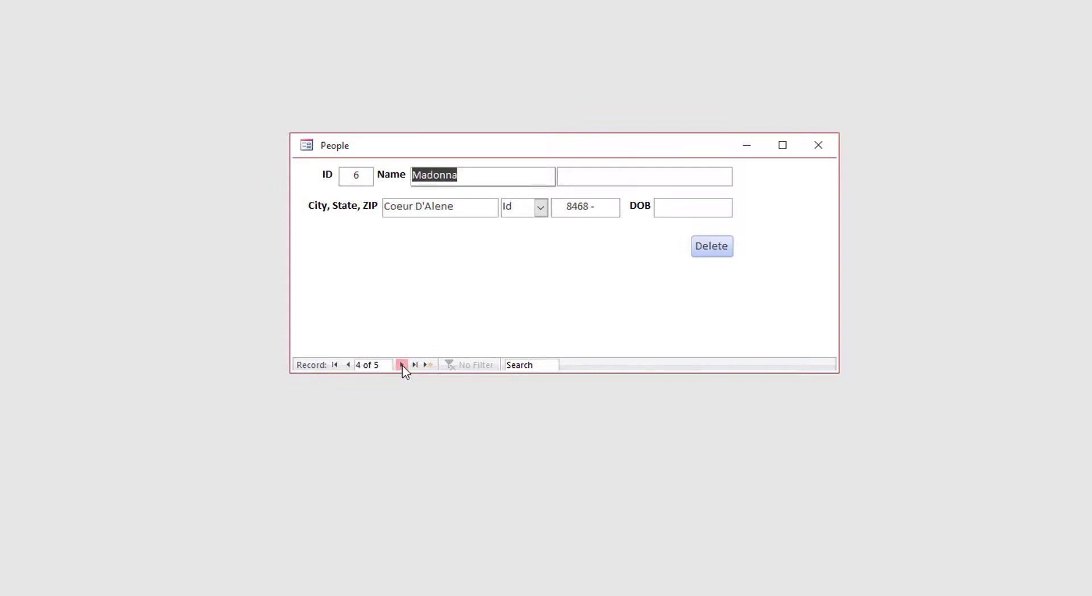
click(402, 365)
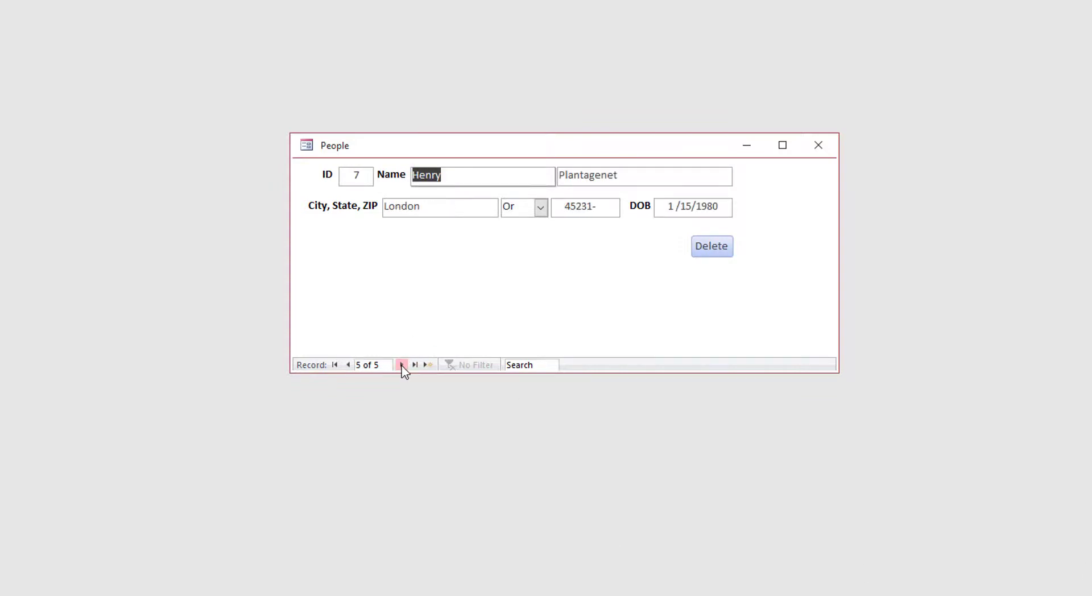
click(540, 207)
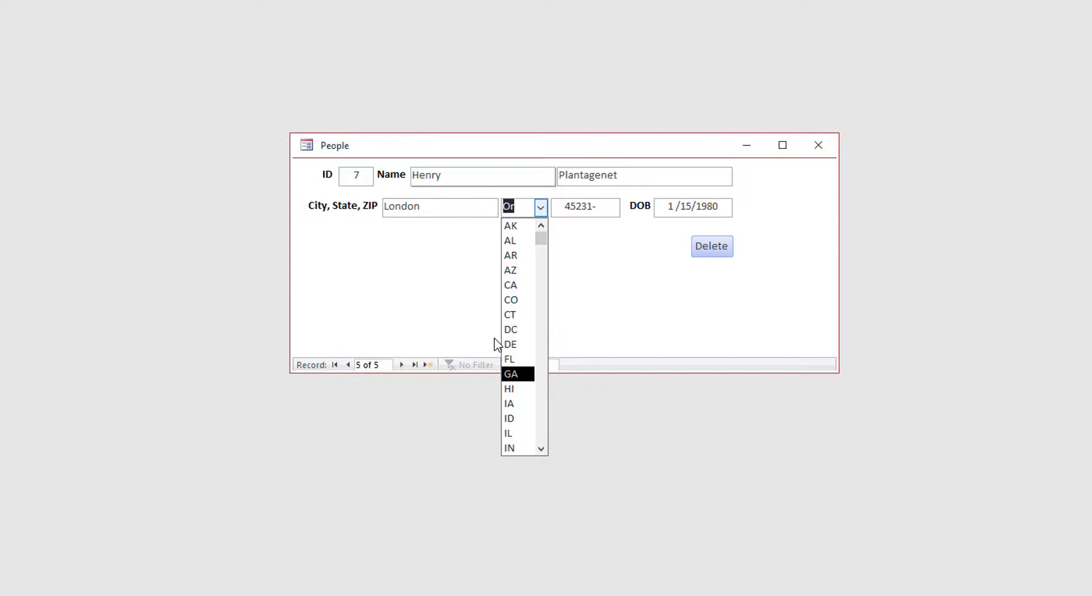
scroll(495, 341, down, 6)
click(518, 344)
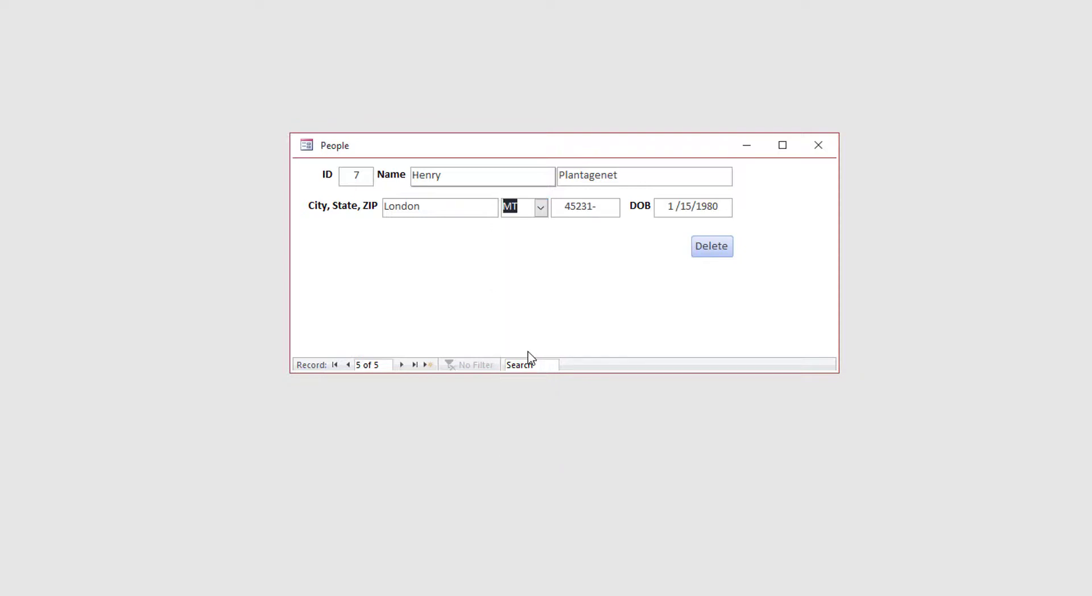
Try changing the State to MTf, which is refused as not in the list.
click(519, 206)
text(f)
key(Tab)
click(498, 373)
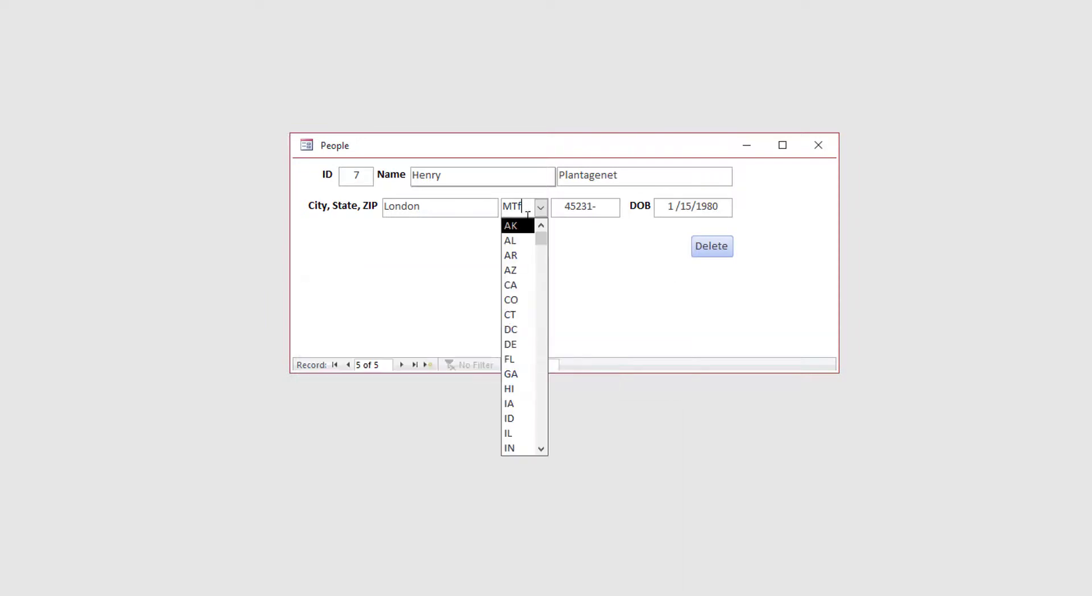
key(BackSpace)
key(BackSpace)
key(BackSpace)
Try entering XX as the State and dismiss the not-in-list warnings.
text(XX)
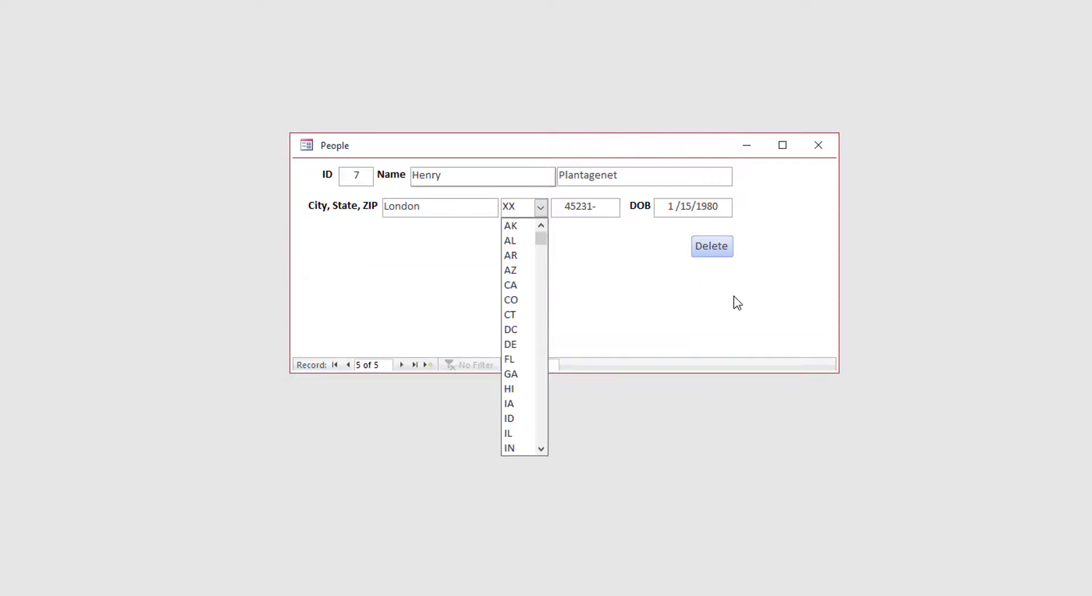
key(Tab)
drag(479, 305, 502, 246)
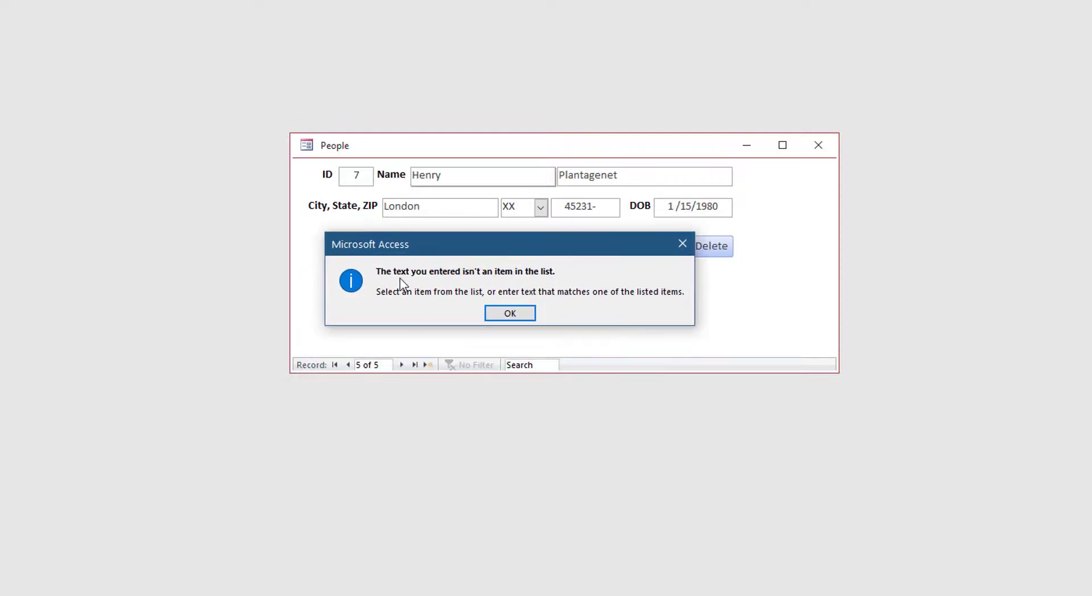
click(515, 314)
click(449, 259)
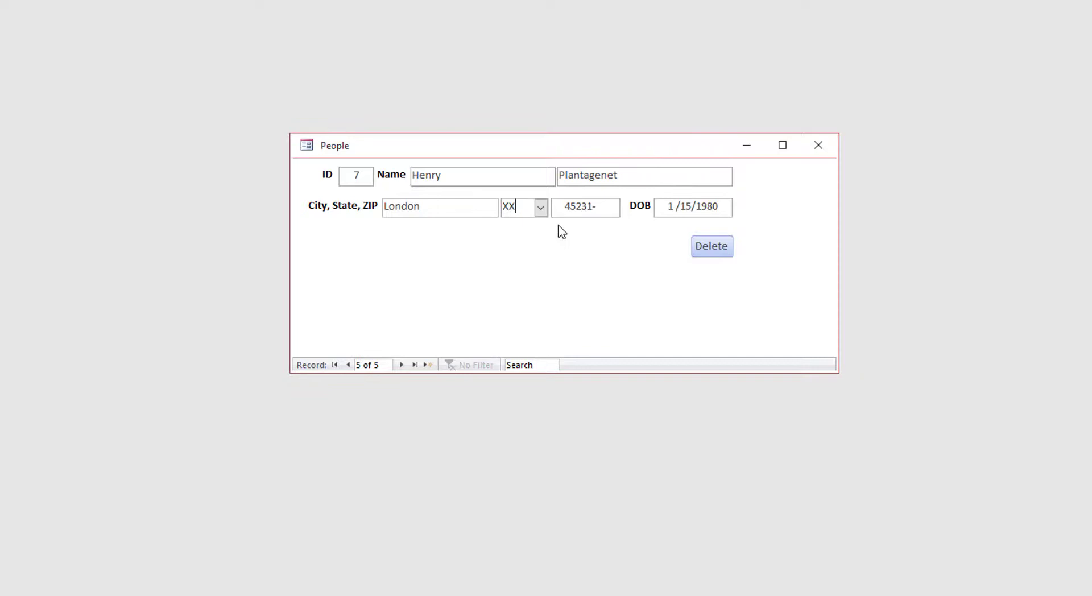
click(540, 209)
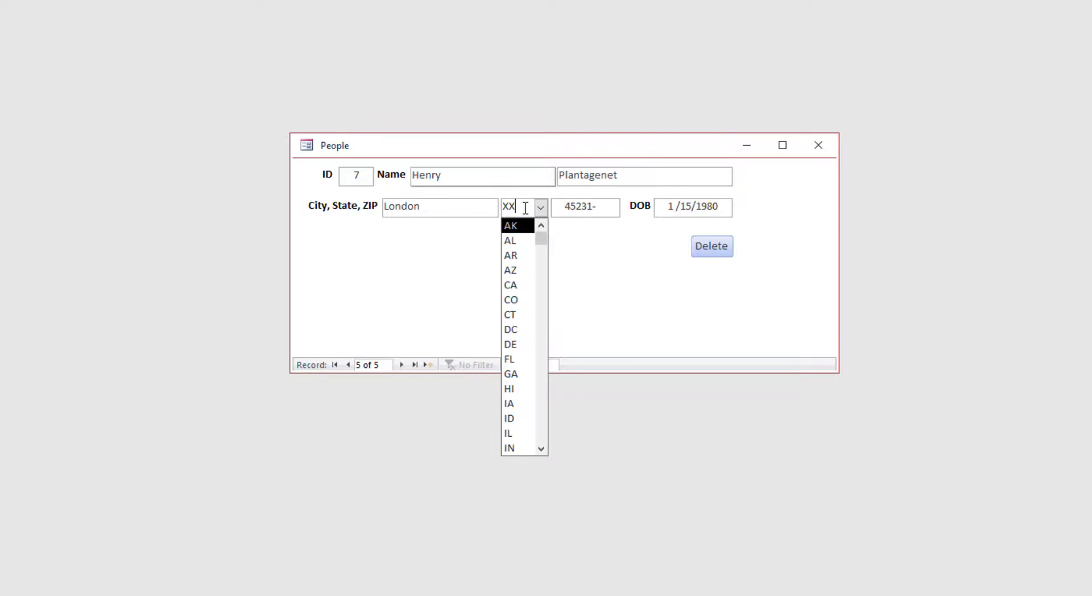
drag(524, 204, 497, 203)
click(437, 206)
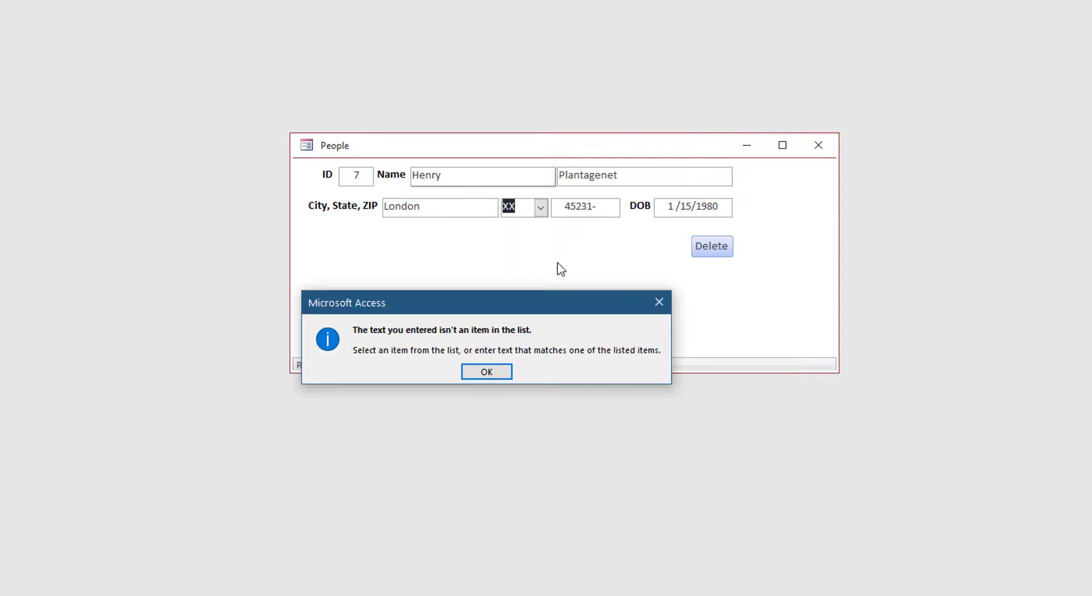
click(486, 371)
Undo the invalid State entry and choose TN from the State list.
key(Escape)
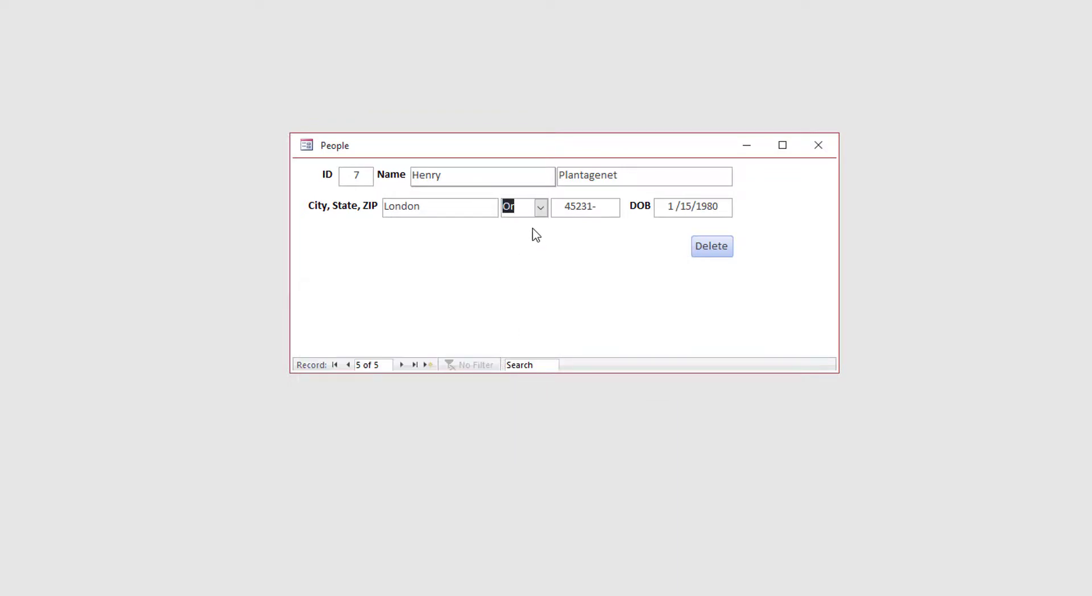
click(540, 207)
click(532, 330)
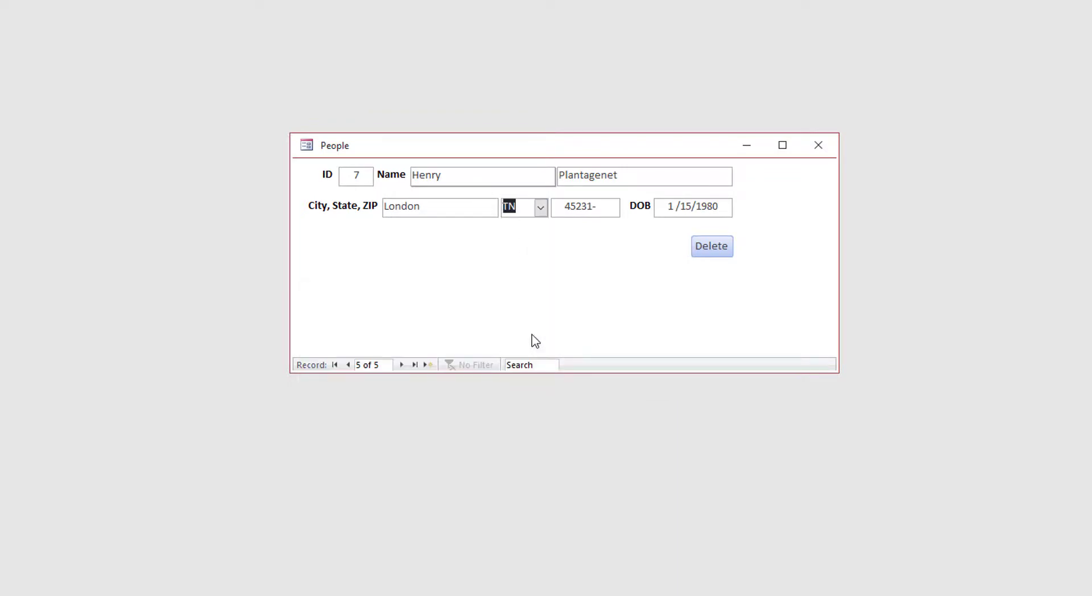
Replace the ZIP code with 55597.
click(614, 206)
double_click(596, 206)
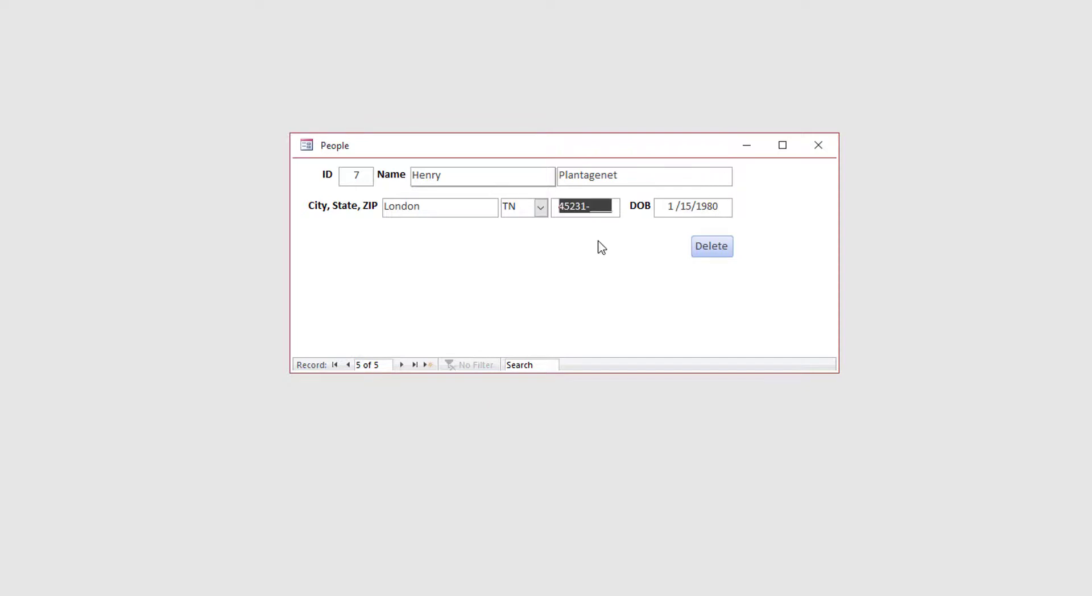
click(594, 208)
drag(619, 202, 33, 40)
key(Delete)
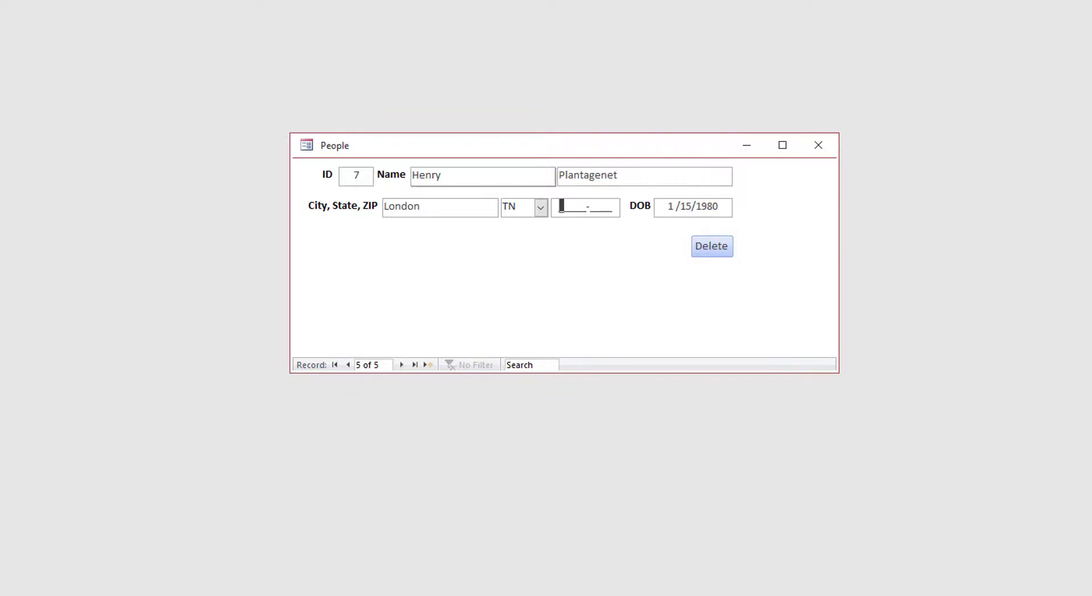
text(55597-)
key(Tab)
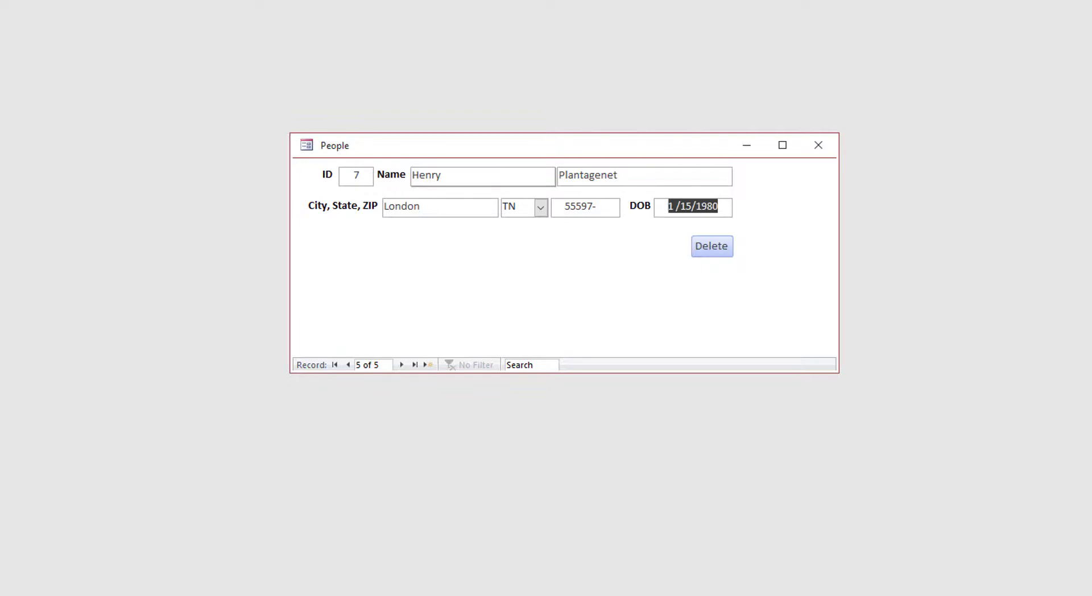
Add the ZIP+4 digit 3 to the ZIP code.
click(607, 207)
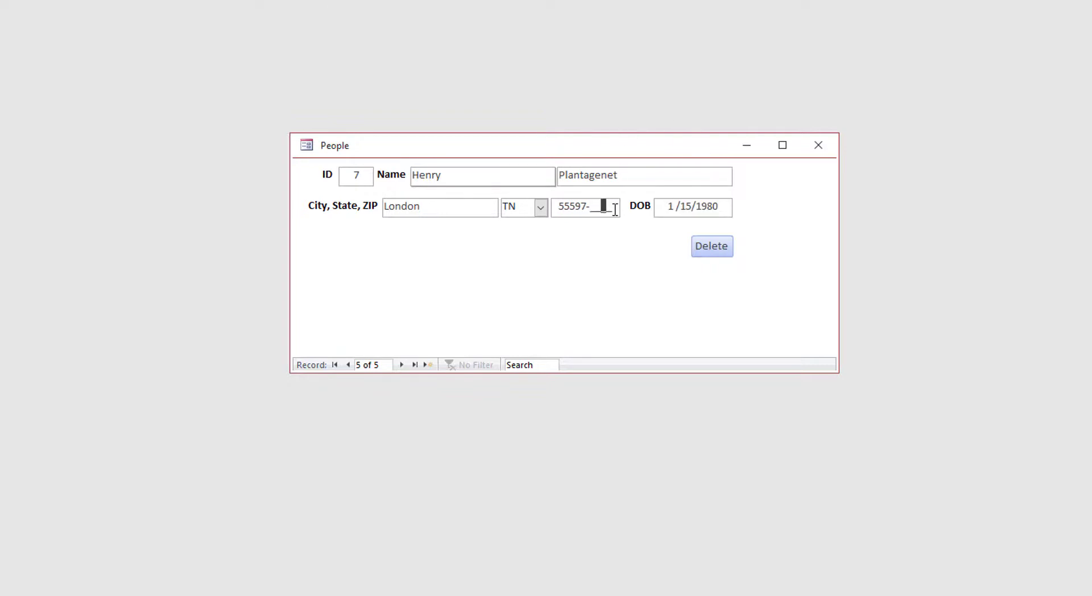
drag(615, 210, 591, 214)
text(3)
key(Tab)
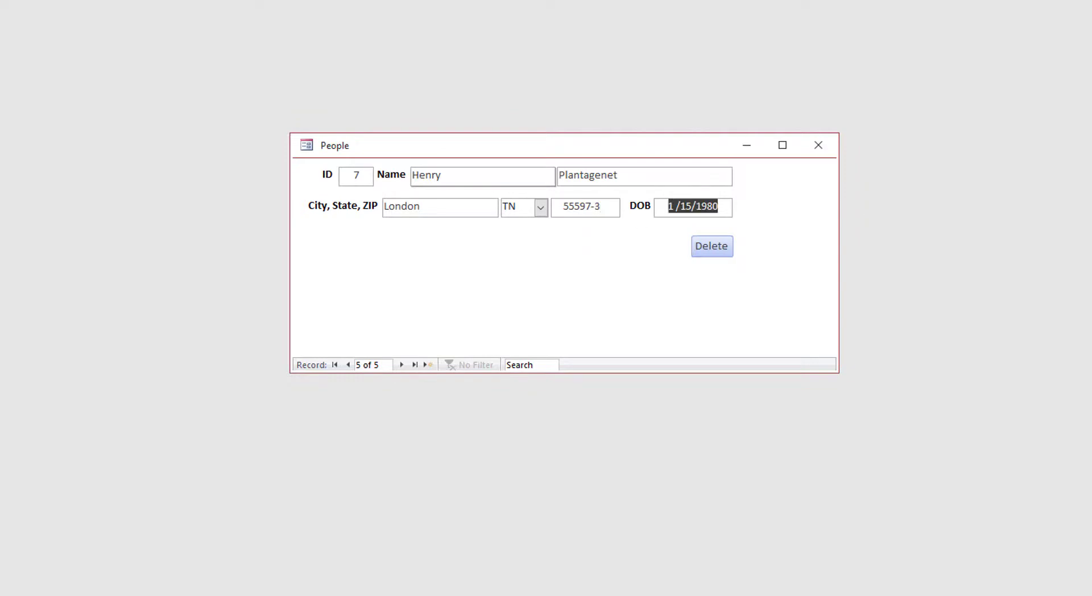
Enter the partial ZIP 580 and dismiss the input-mask error.
drag(607, 210, 560, 210)
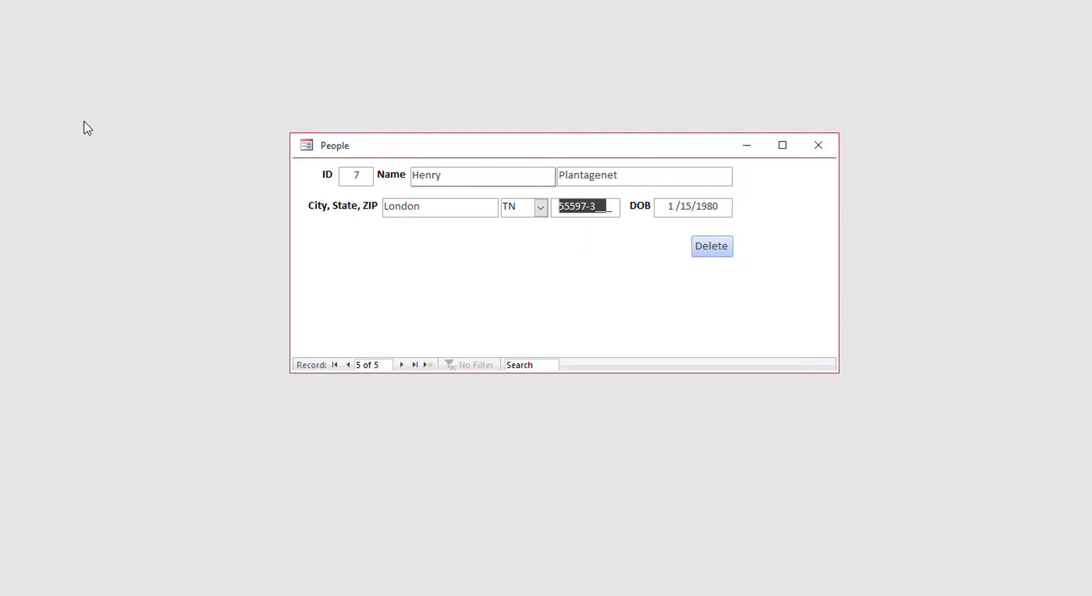
key(BackSpace)
text(580)
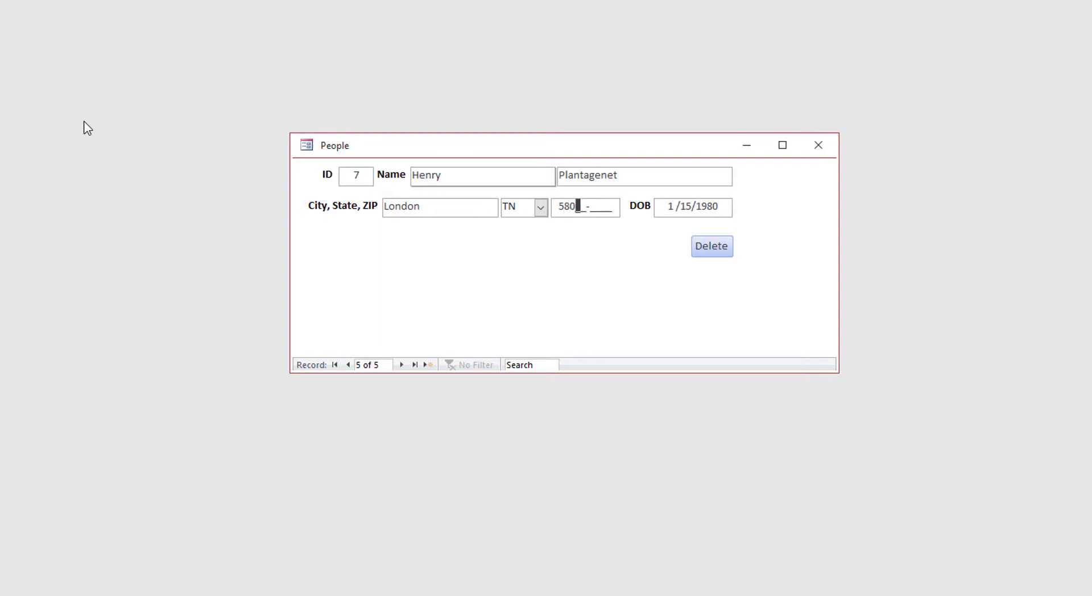
key(Tab)
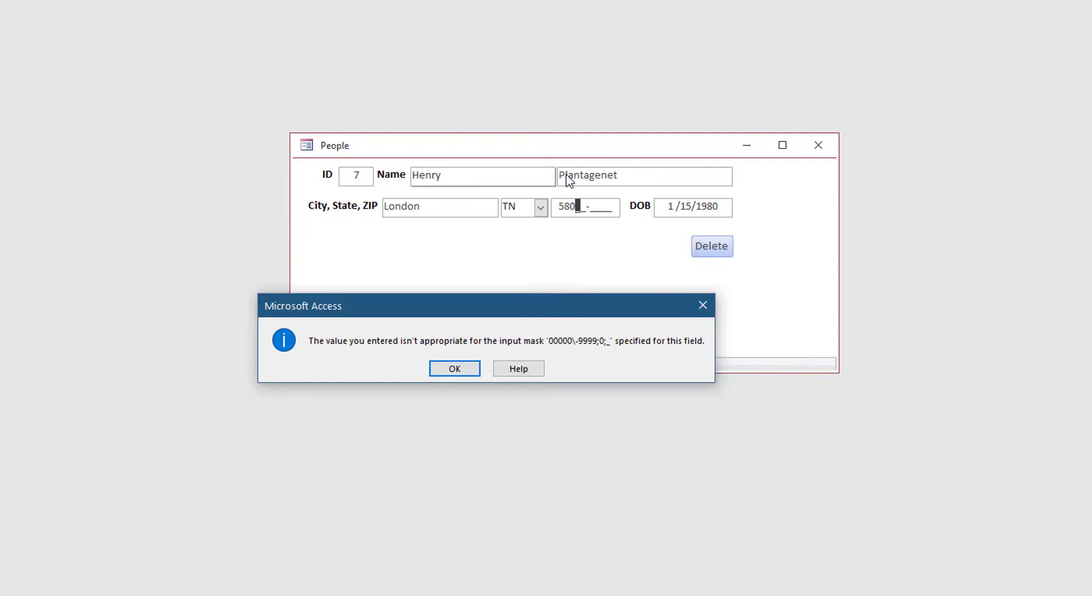
click(453, 370)
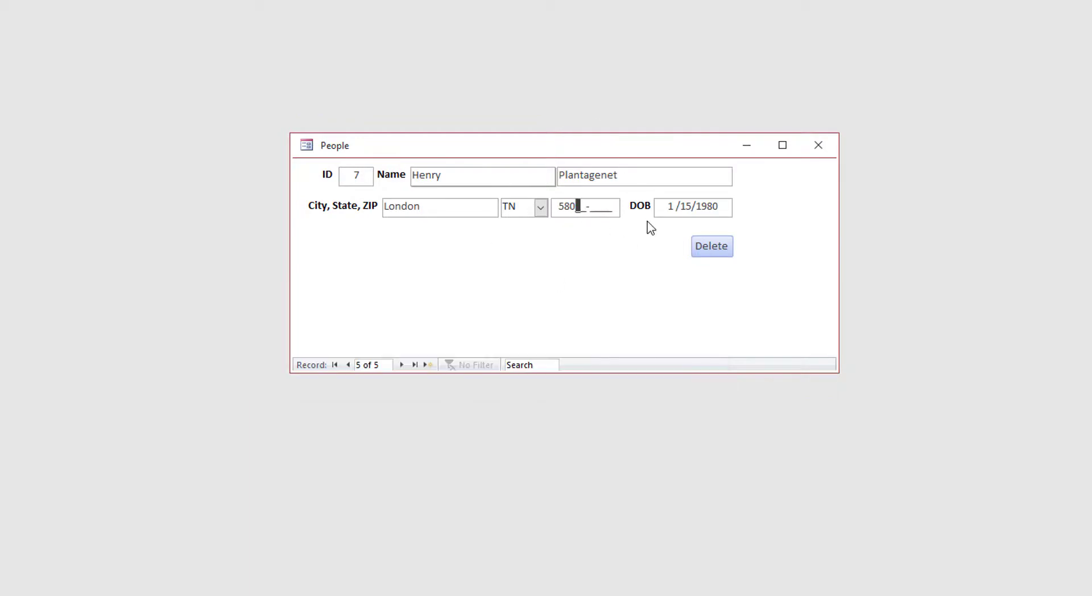
click(719, 208)
click(460, 369)
key(Escape)
key(Escape)
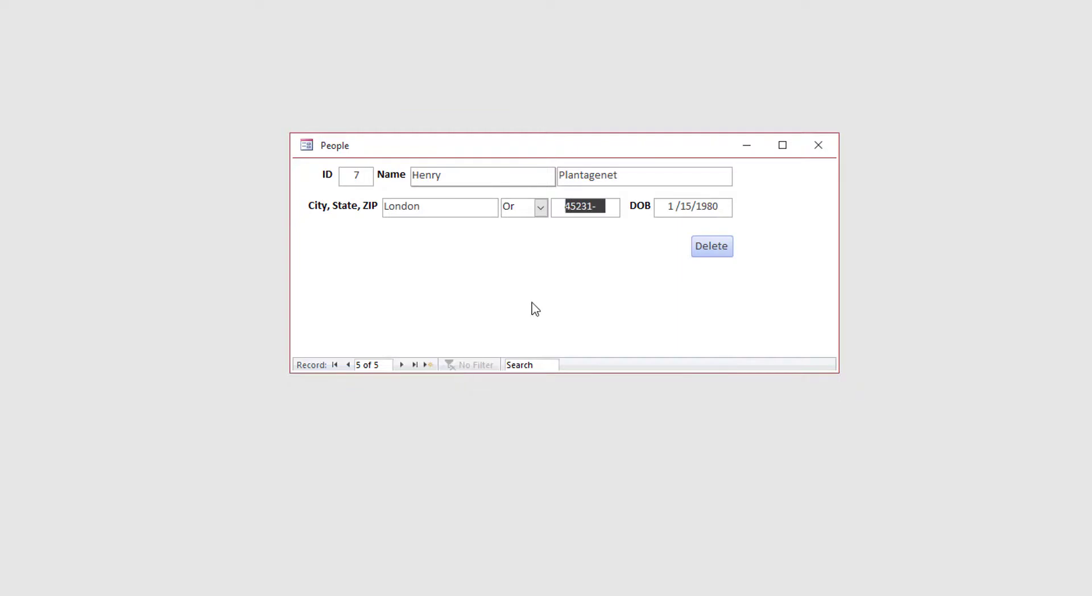
click(723, 205)
double_click(723, 206)
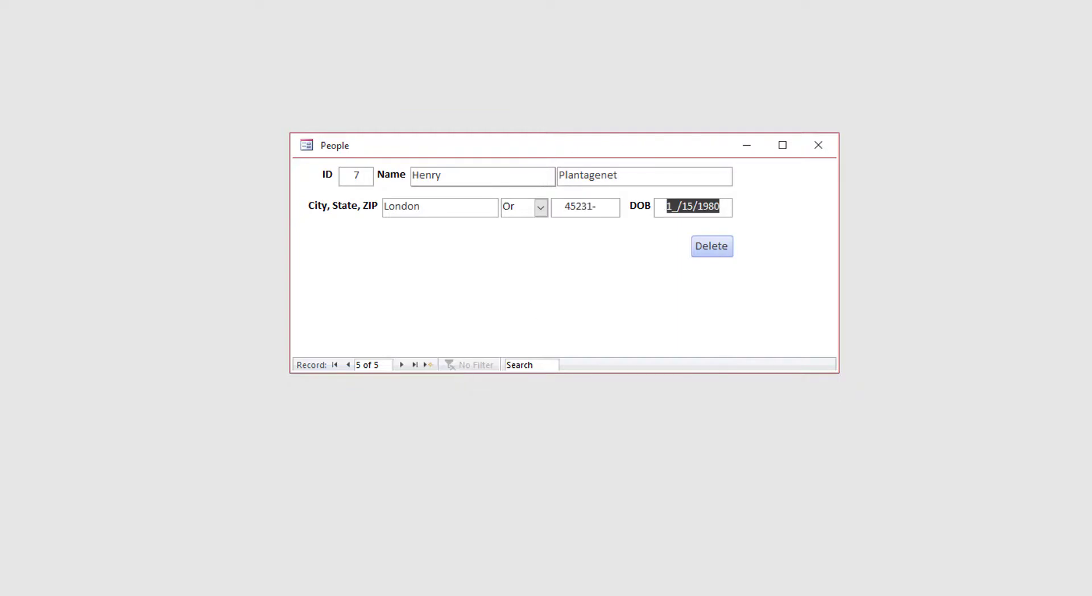
text(5_/__/____)
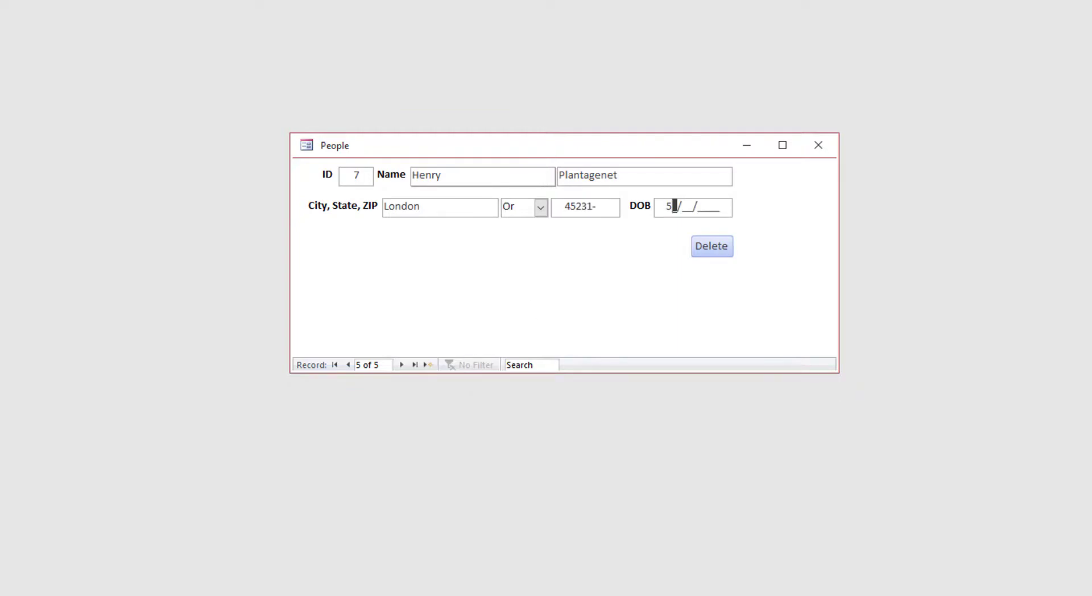
key(Left)
text(05/06/1957)
key(Tab)
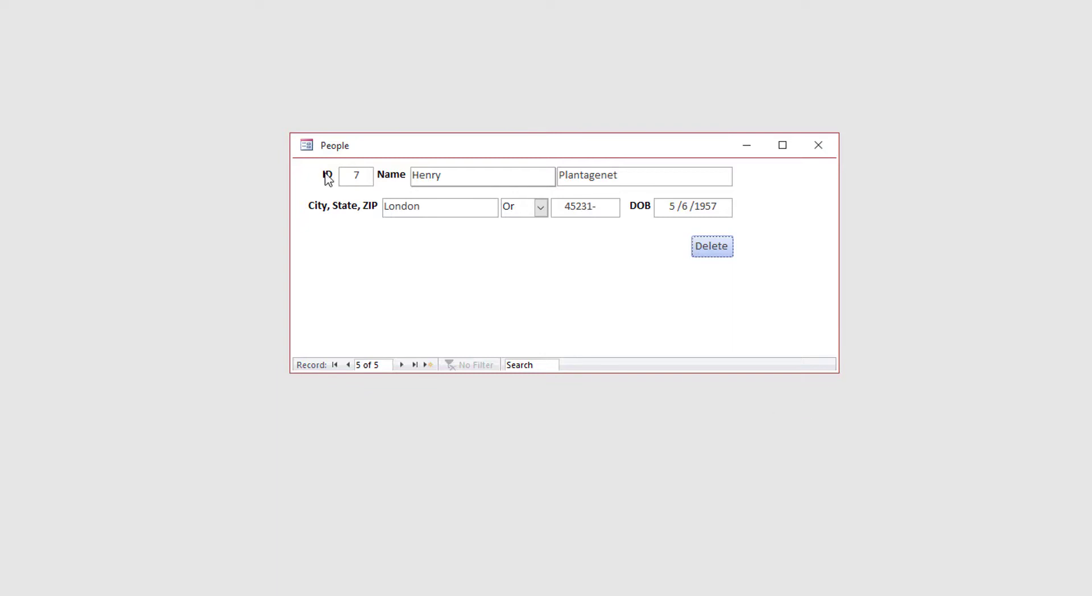
Choose CA as the State, leaving ZIP 45231- unchanged.
click(540, 207)
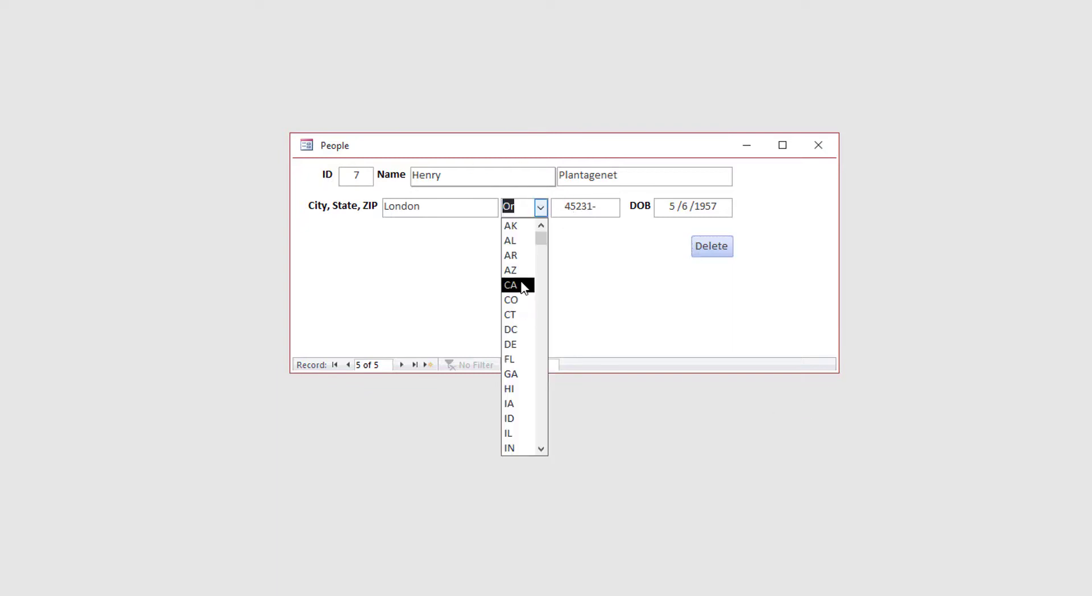
click(520, 284)
click(615, 207)
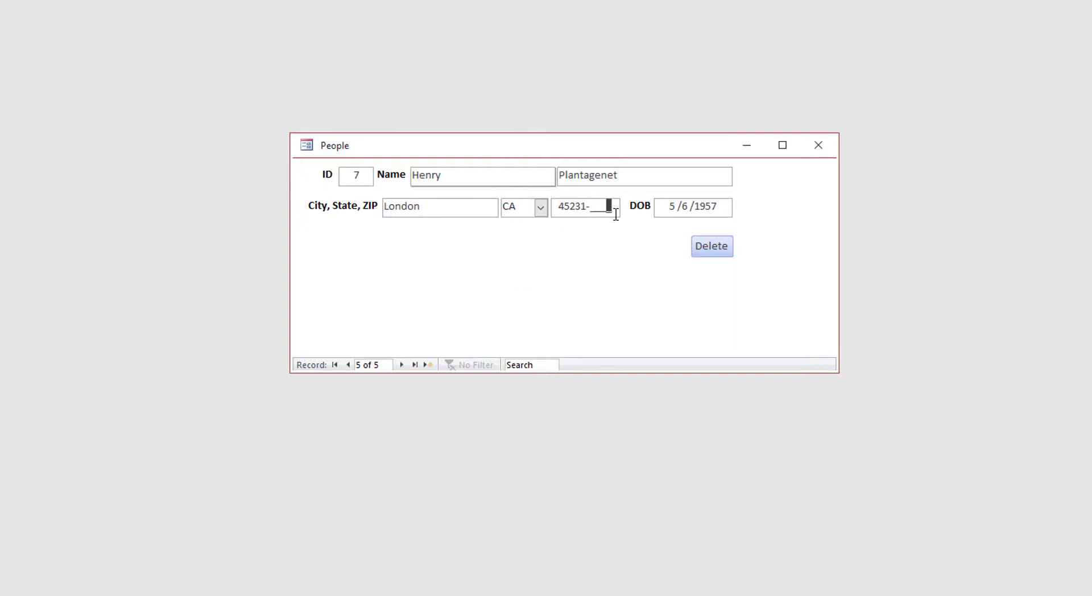
double_click(615, 207)
double_click(725, 206)
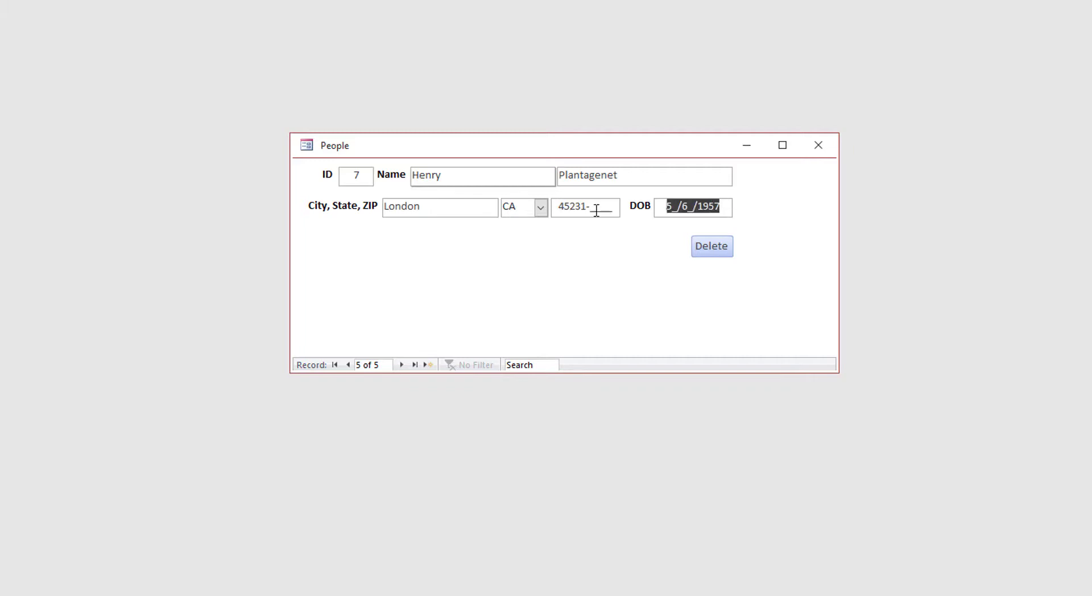
Step through first name, last name, city, state, ZIP and date of birth fields.
click(465, 175)
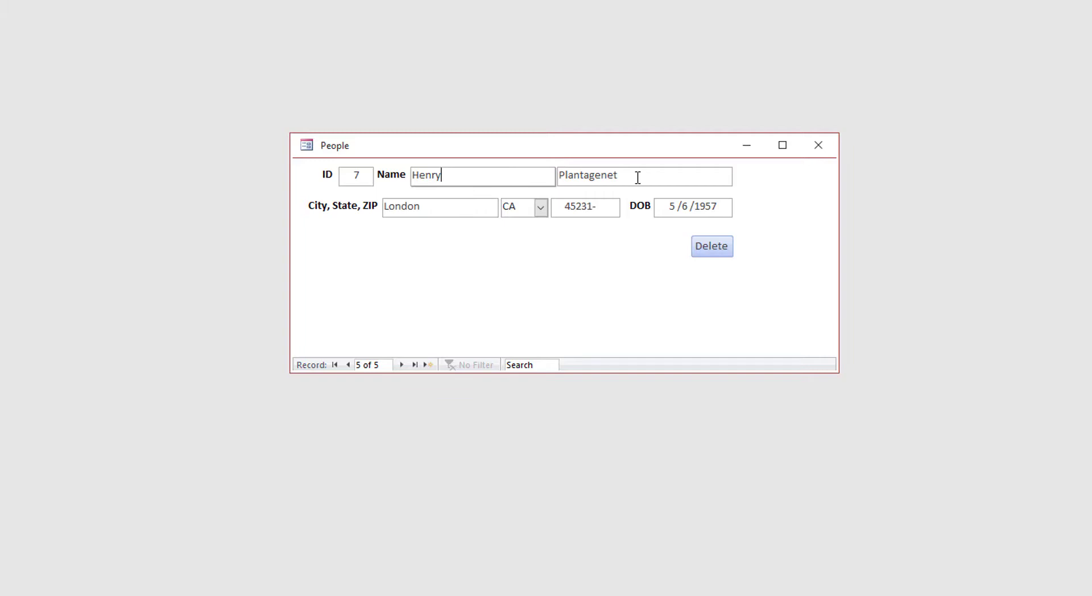
click(641, 176)
click(470, 209)
click(515, 207)
click(612, 203)
click(723, 206)
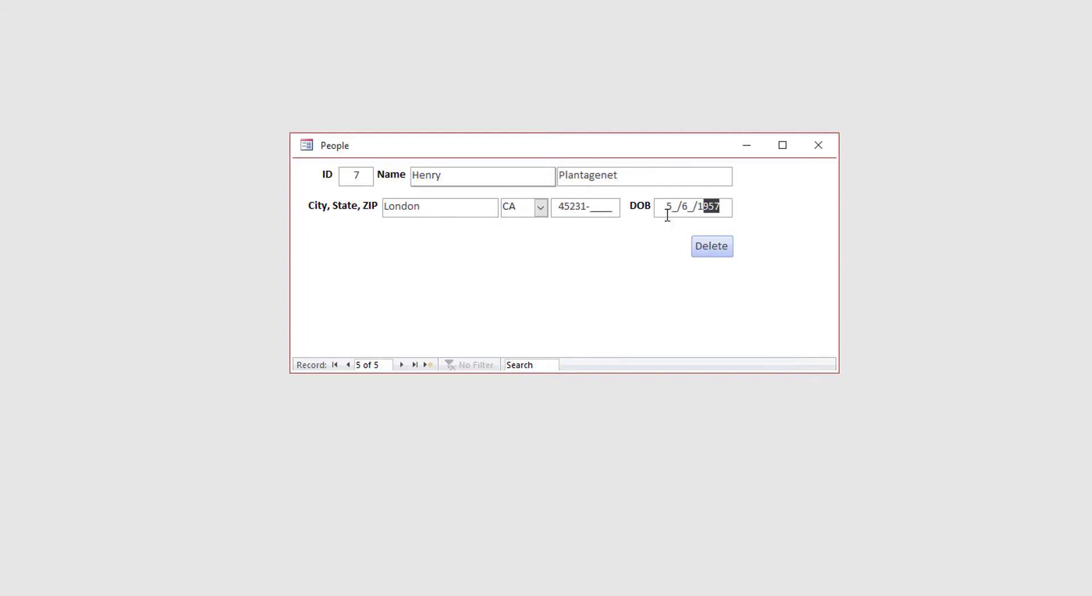
key(F2)
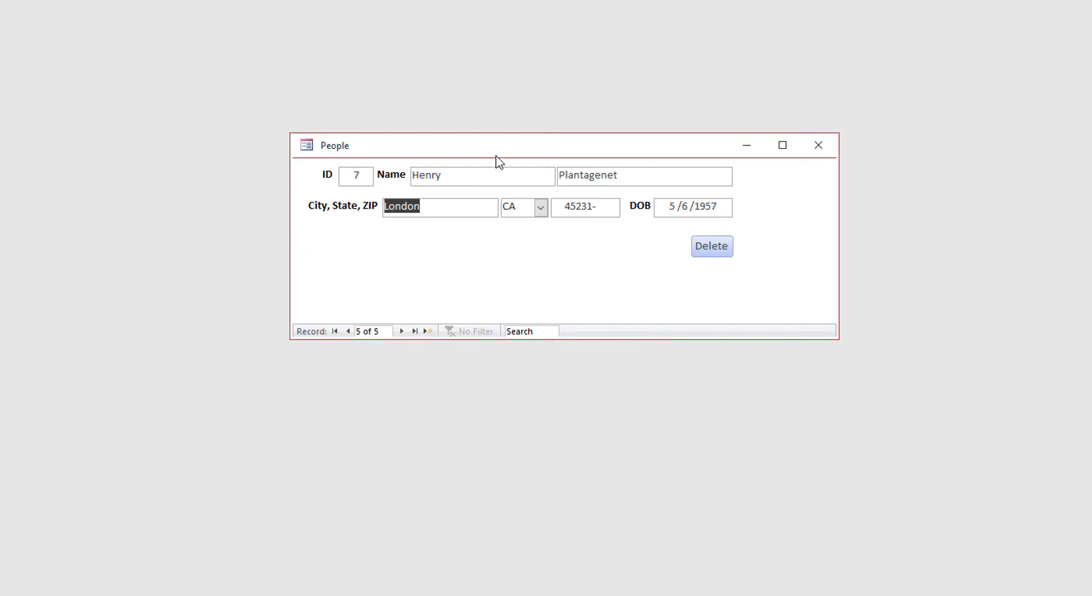
Shorten the People form window, then click into the ZIP and City fields.
drag(485, 141, 363, 231)
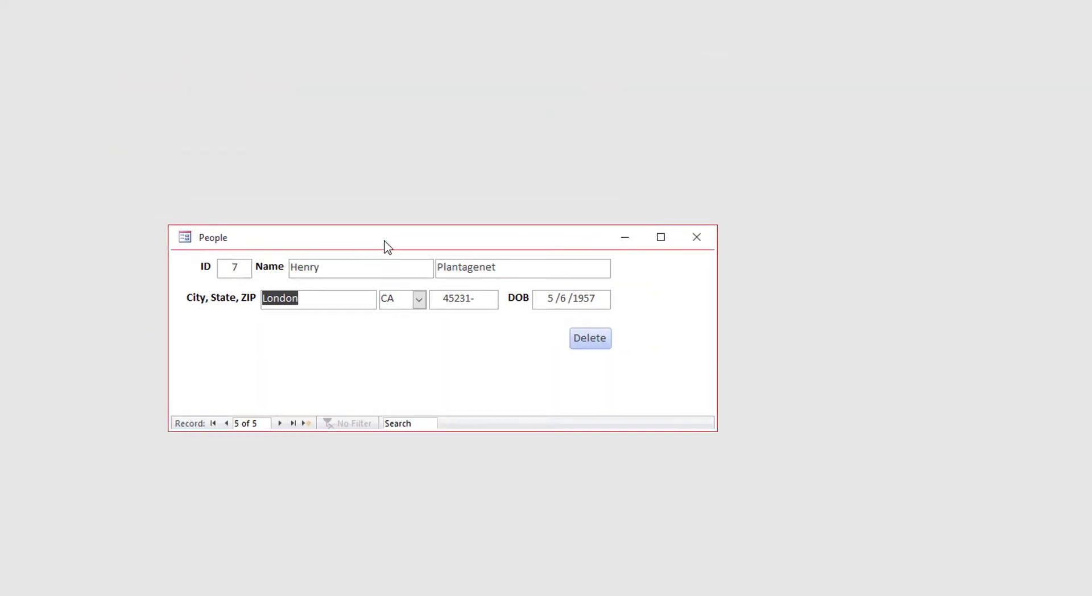
click(493, 302)
drag(494, 302, 397, 293)
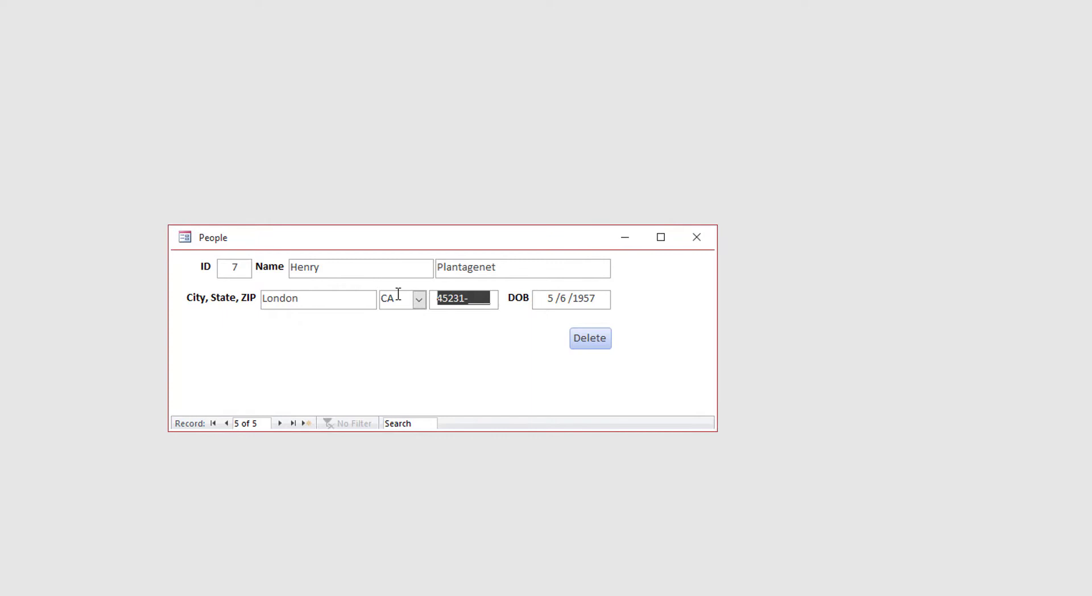
click(286, 301)
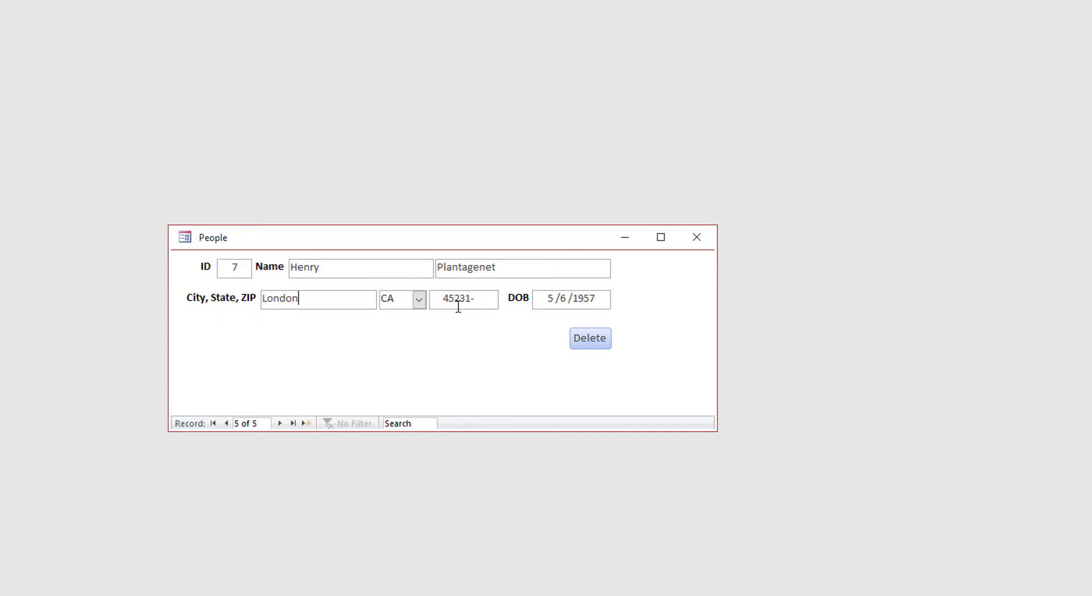